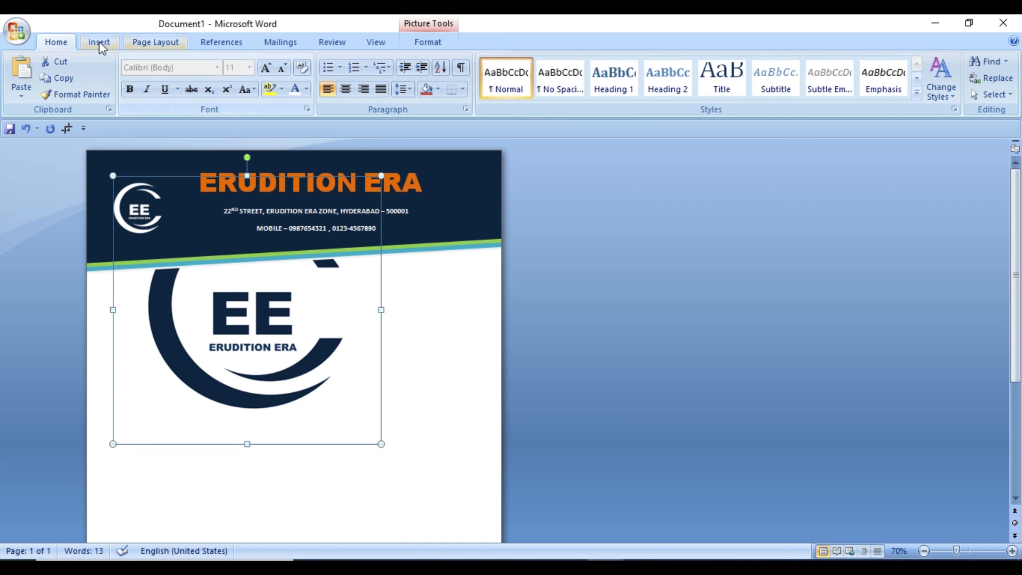
Step: Set the large logo's text wrapping to In Front of Text and move it to the middle of the page
left_click(99, 41)
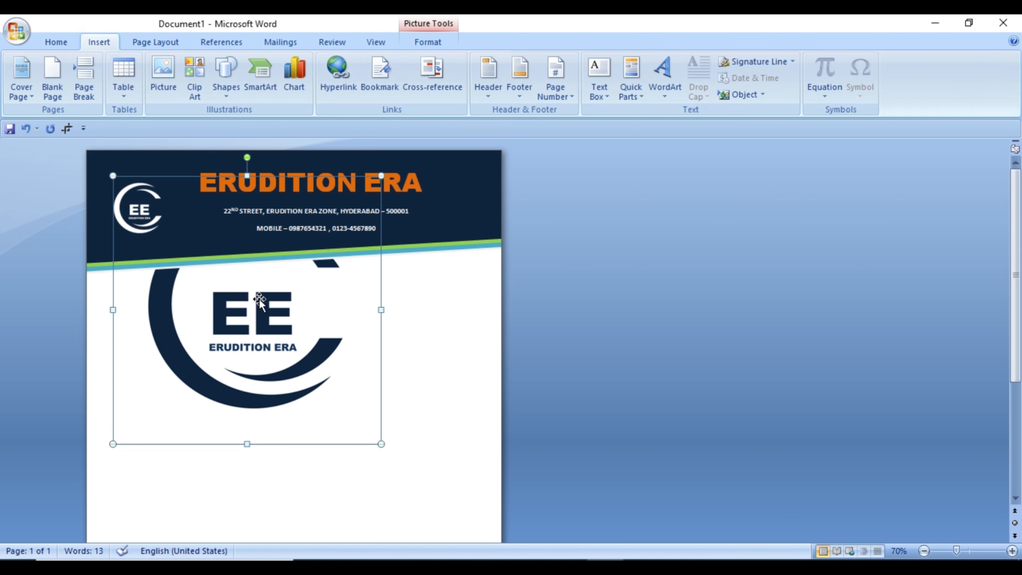
double_click(292, 313)
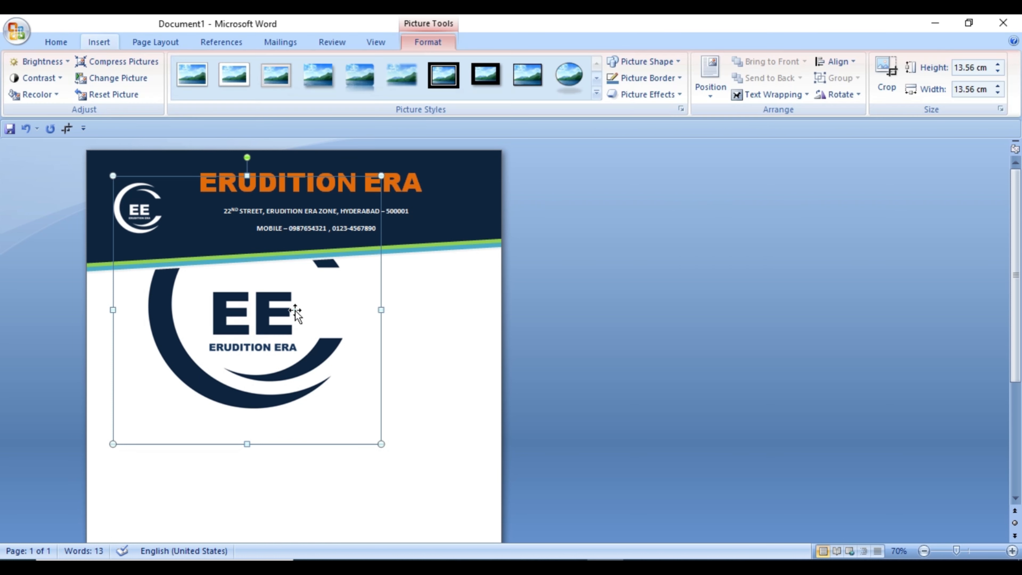
left_click(792, 95)
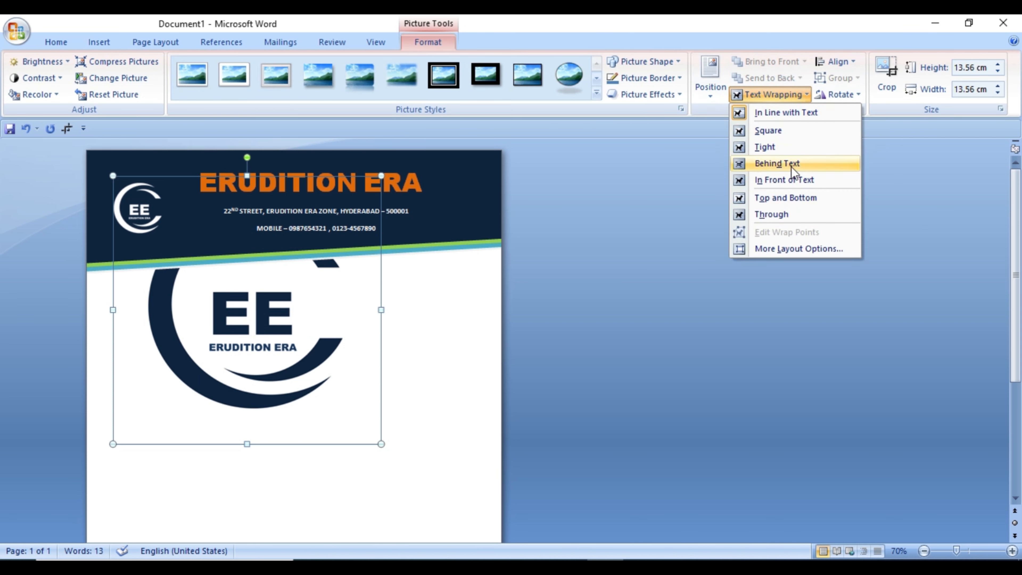
left_click(793, 181)
left_click_drag(327, 337, 315, 474)
scroll(296, 354, "down", 1)
scroll(361, 381, "down", 1)
left_click(925, 551)
left_click(925, 551)
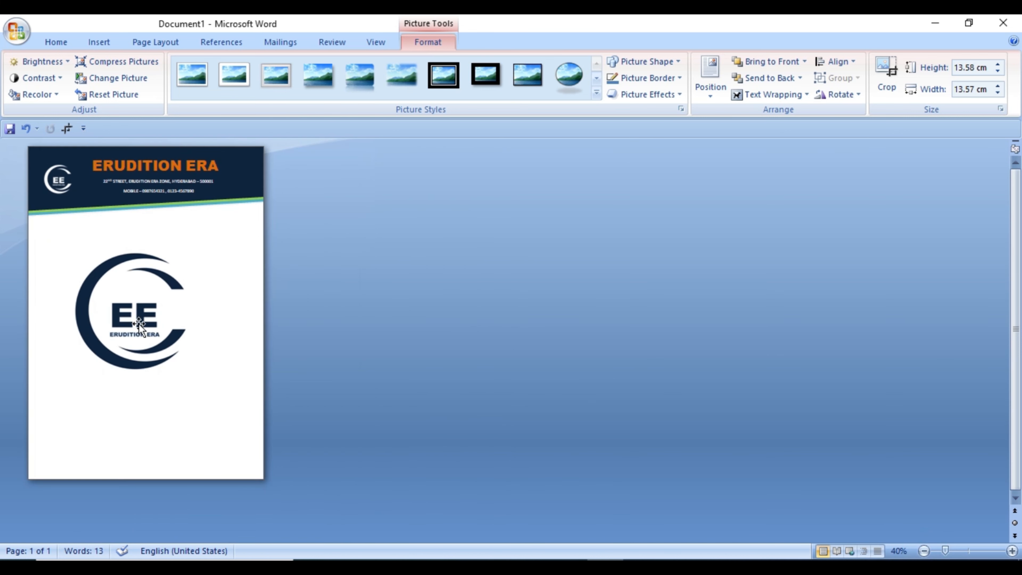
left_click_drag(134, 321, 145, 332)
Step: Recolor the large centred logo as a Washout watermark with 70% brightness and -70% contrast
left_click(31, 96)
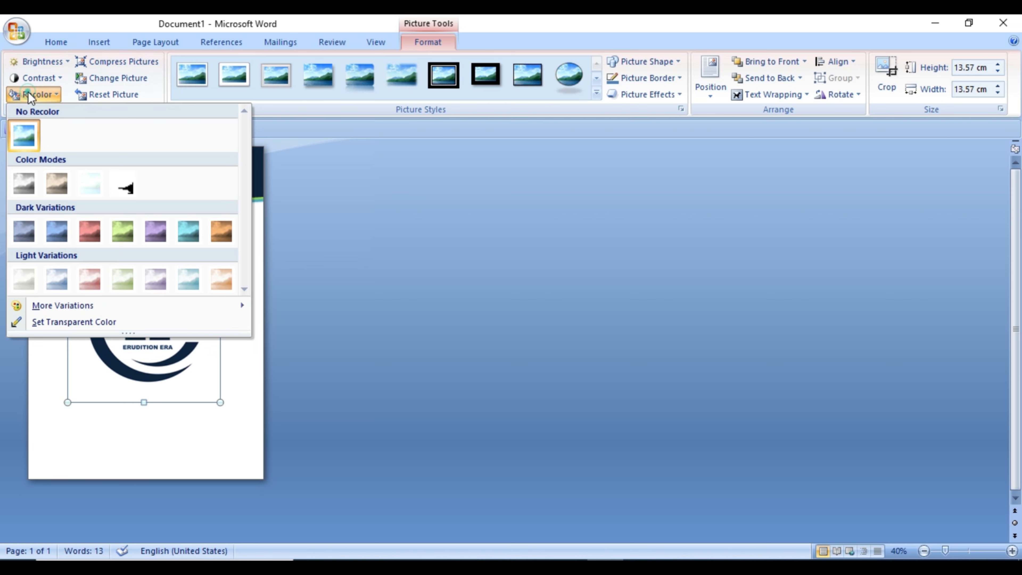
left_click(82, 190)
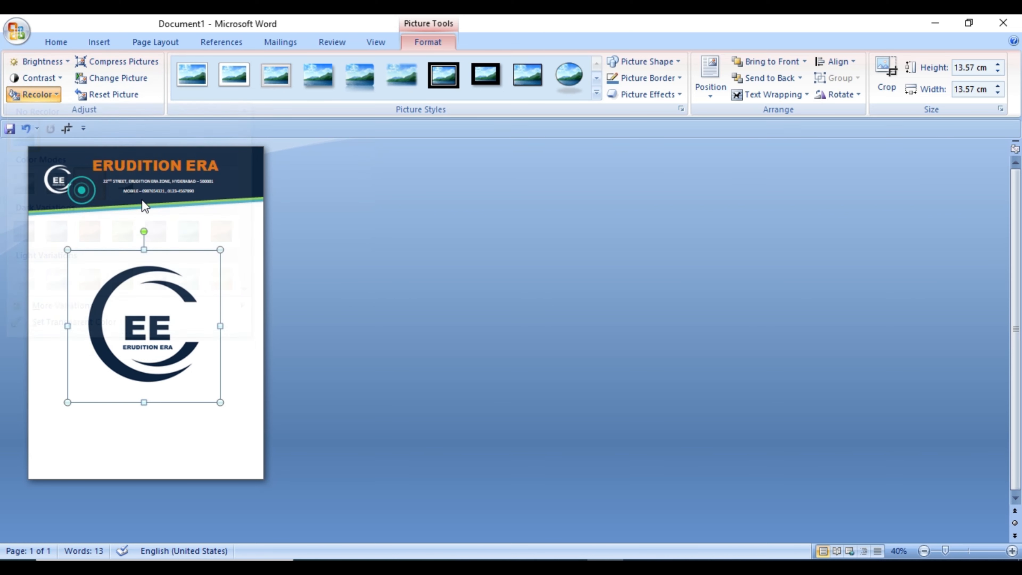
left_click(47, 62)
left_click(84, 377)
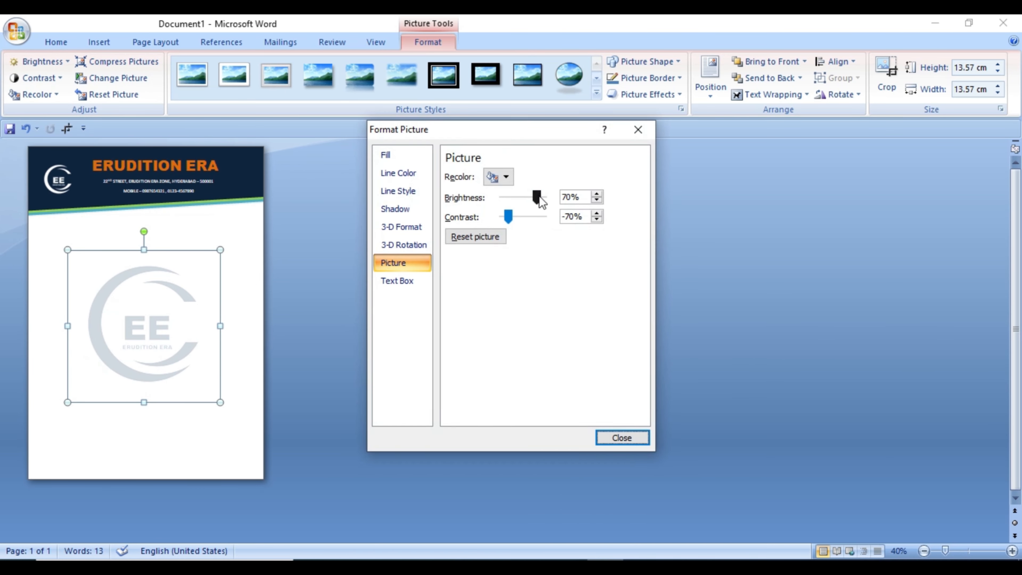
left_click(639, 436)
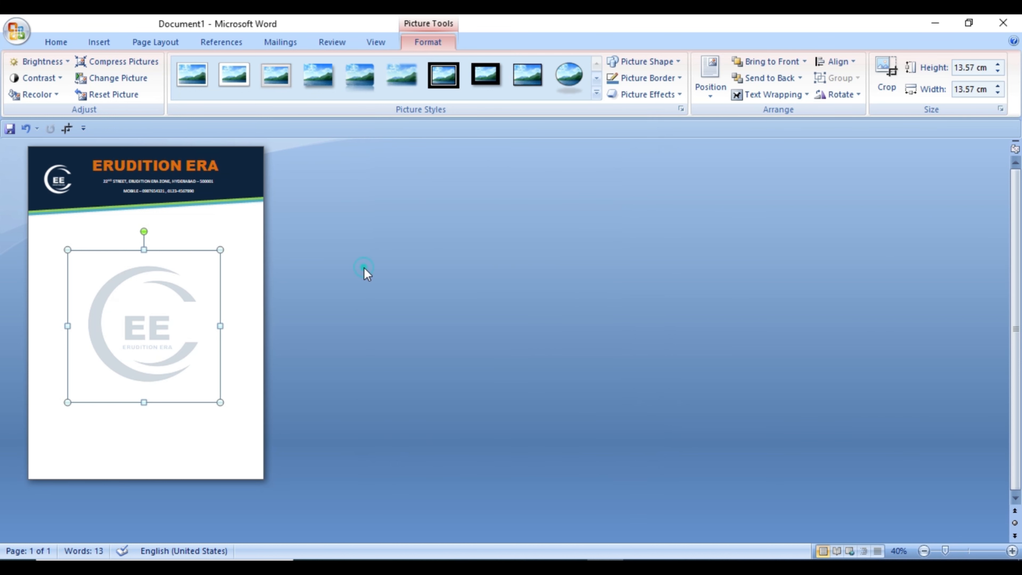
left_click(365, 268)
Step: Draw a text box about 20.5 cm wide and 0.98 cm high below the header, with "Ref........." and "Date:" at opposite ends
left_click(1013, 551)
left_click(1013, 551)
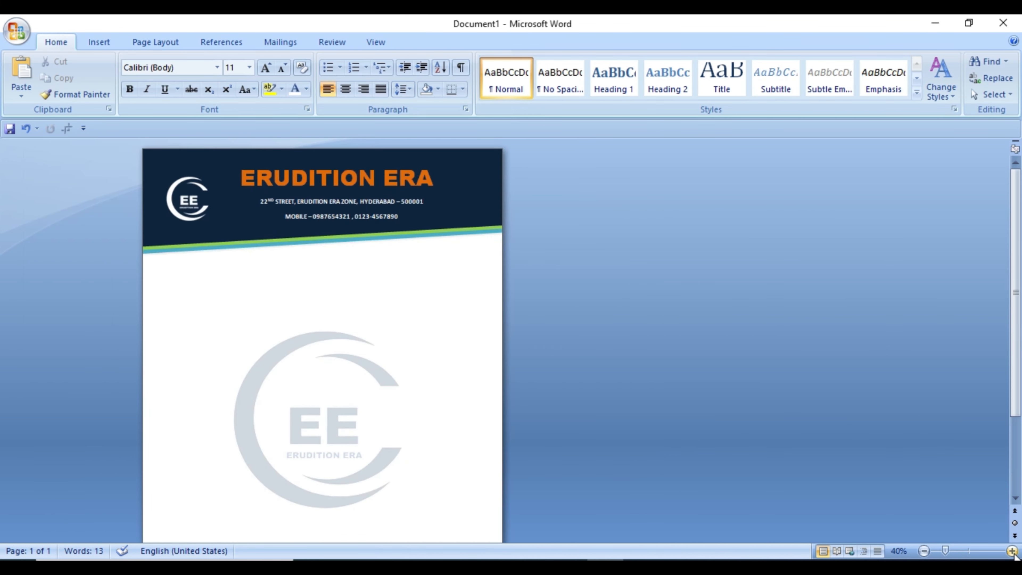
left_click(1013, 551)
left_click(1013, 551)
left_click(1014, 552)
left_click(1014, 552)
left_click(1013, 553)
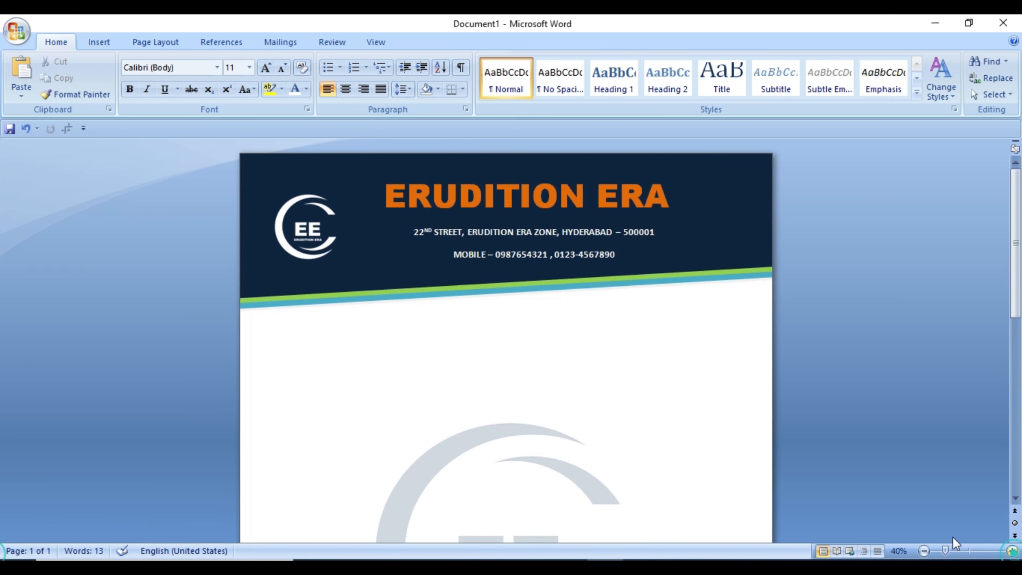
left_click(1013, 551)
left_click(1013, 551)
left_click(1013, 551)
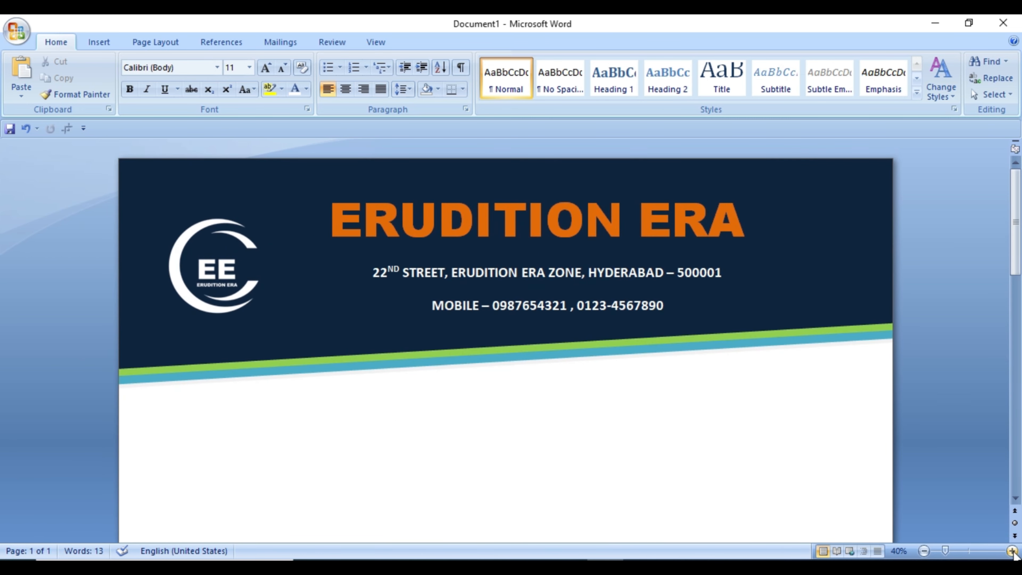
left_click(1013, 551)
scroll(974, 419, "down", 2)
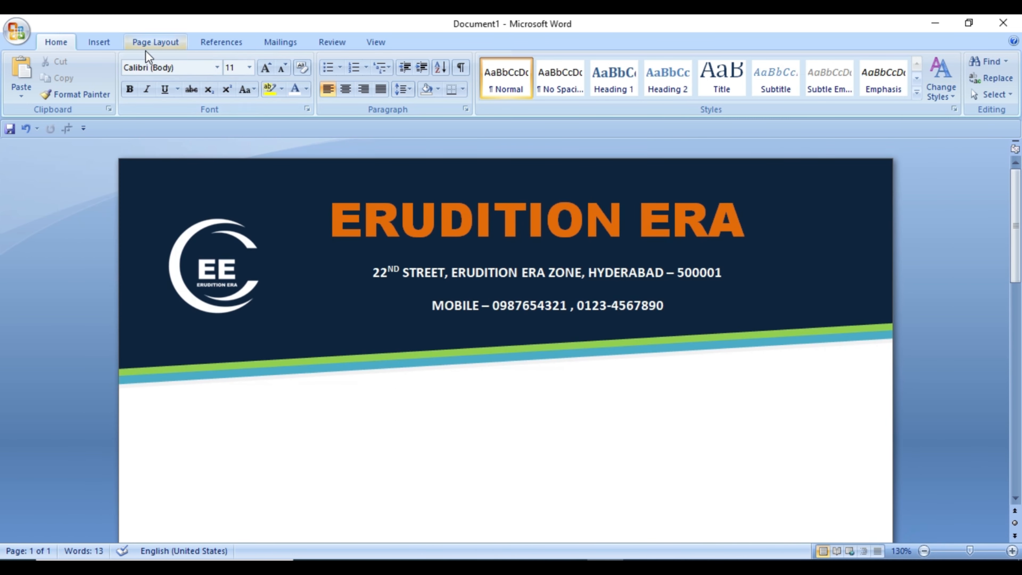
left_click(99, 41)
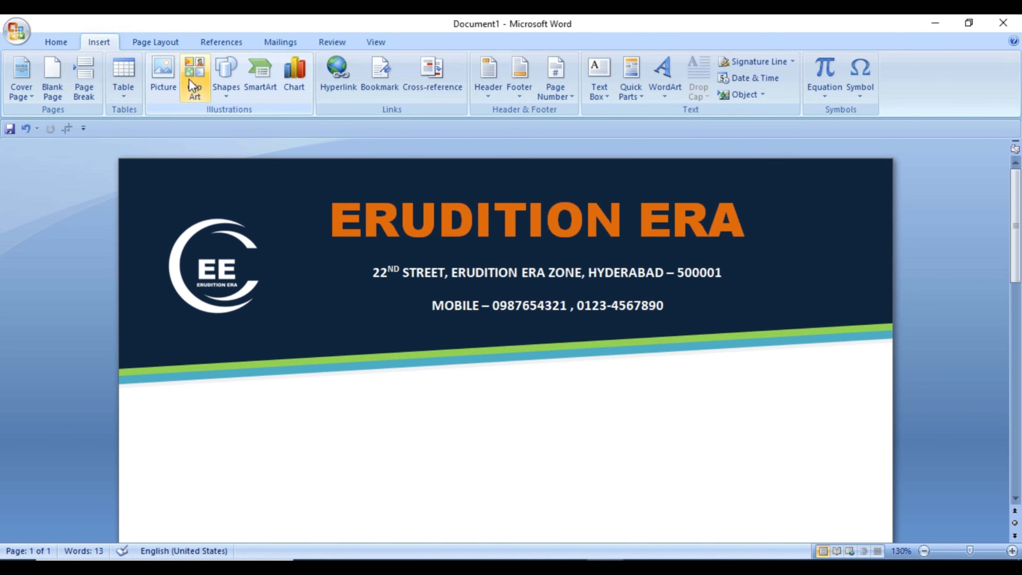
left_click(217, 74)
left_click(234, 126)
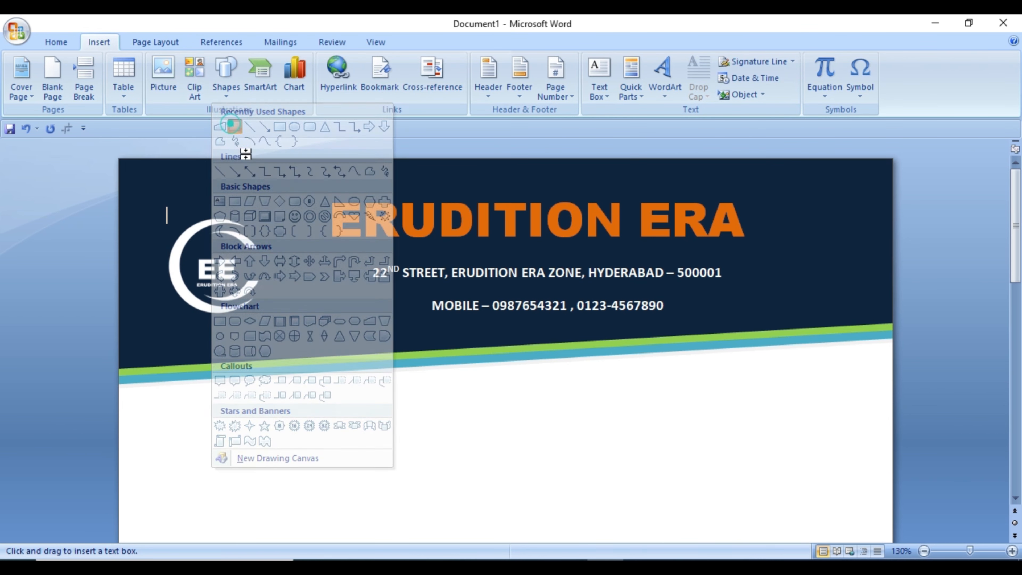
left_click(130, 395)
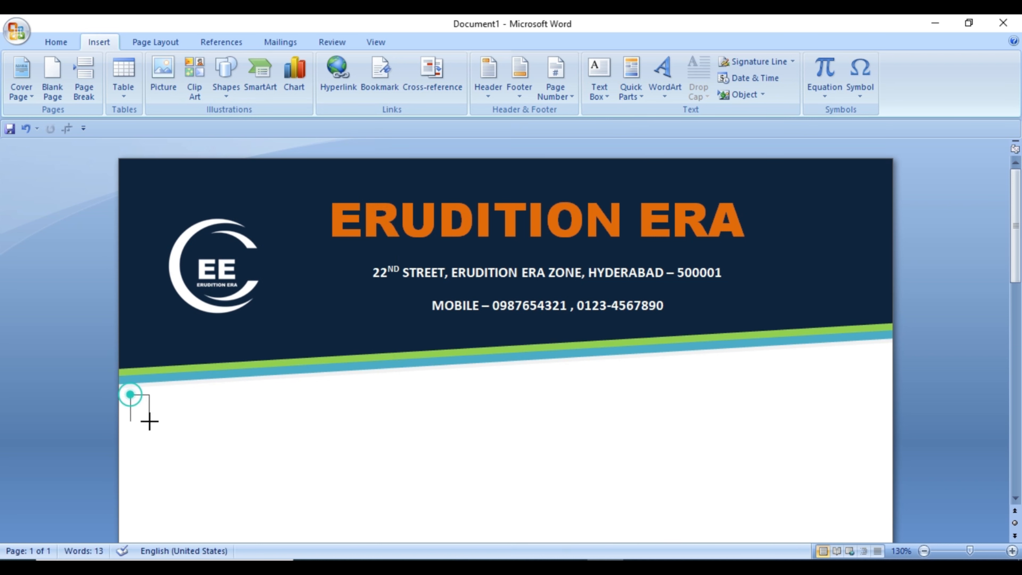
left_click_drag(289, 437, 886, 431)
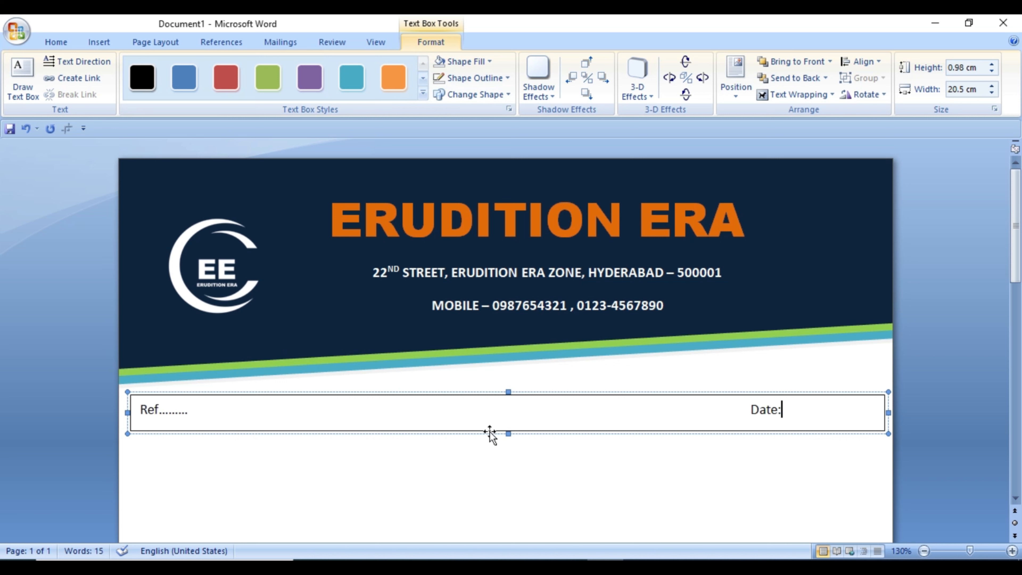
Step: Remove the outline of the Ref and Date text box
left_click(489, 79)
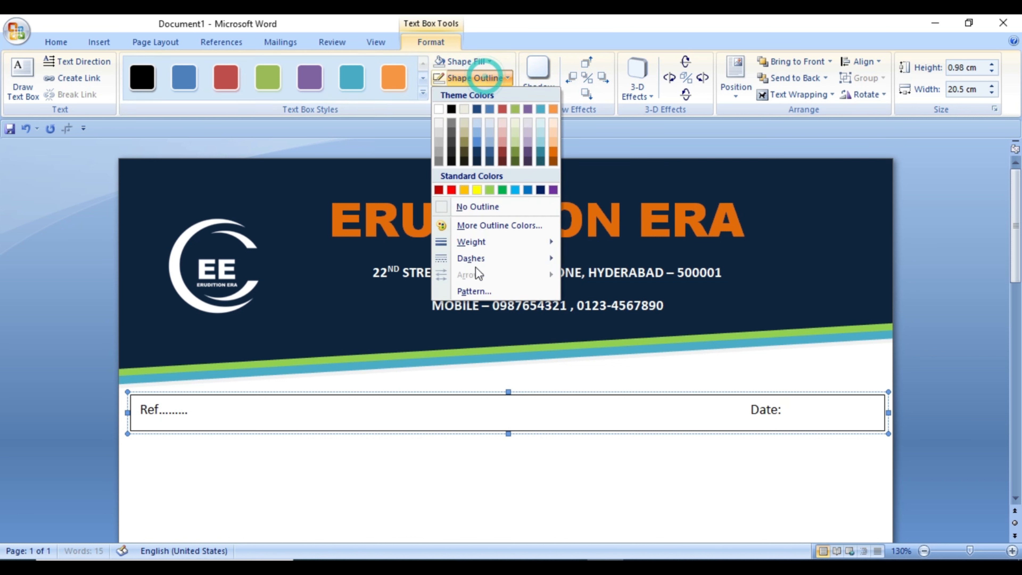
left_click(473, 208)
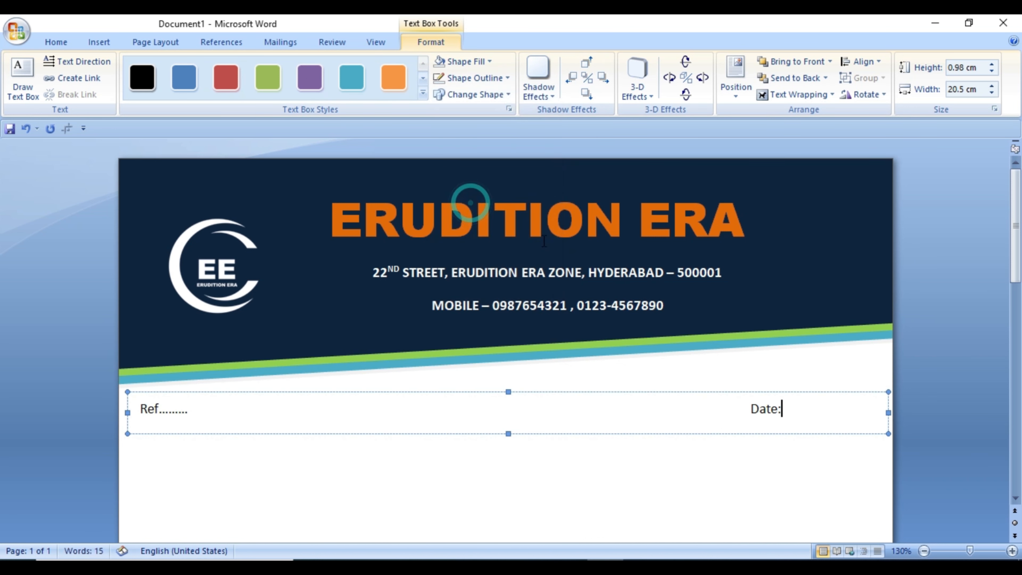
left_click(948, 313)
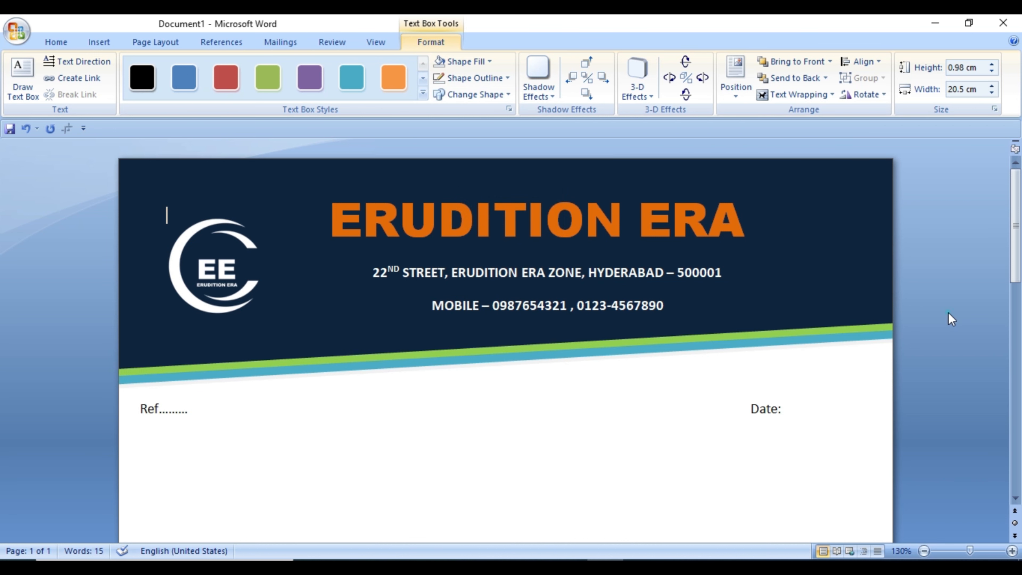
Step: Move the white header logo slightly upward and enlarge it a little from its lower corner
scroll(948, 313, "down", 5)
scroll(949, 312, "down", 10)
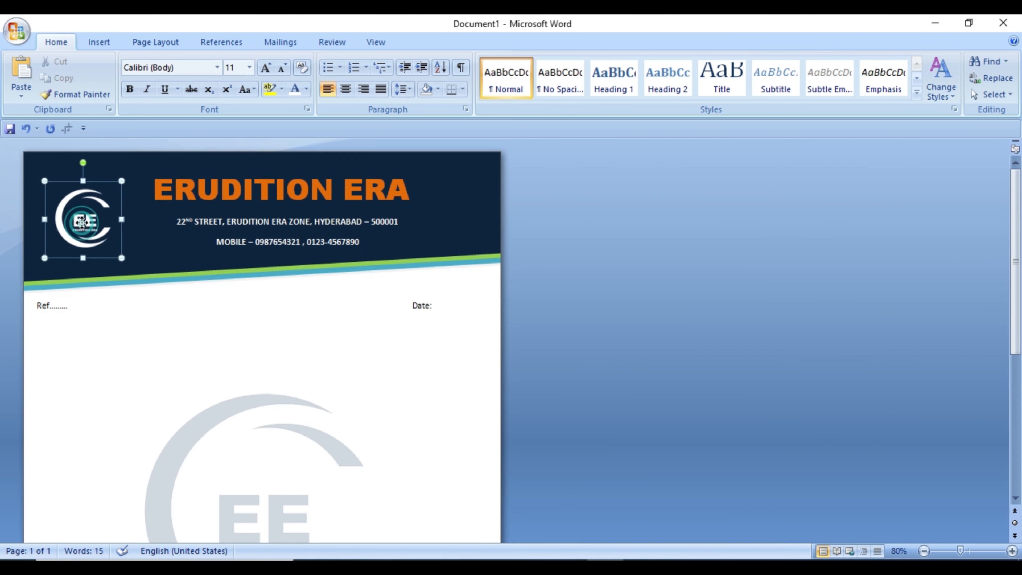
left_click_drag(87, 223, 84, 208)
left_click_drag(123, 244, 134, 259)
left_click(599, 230)
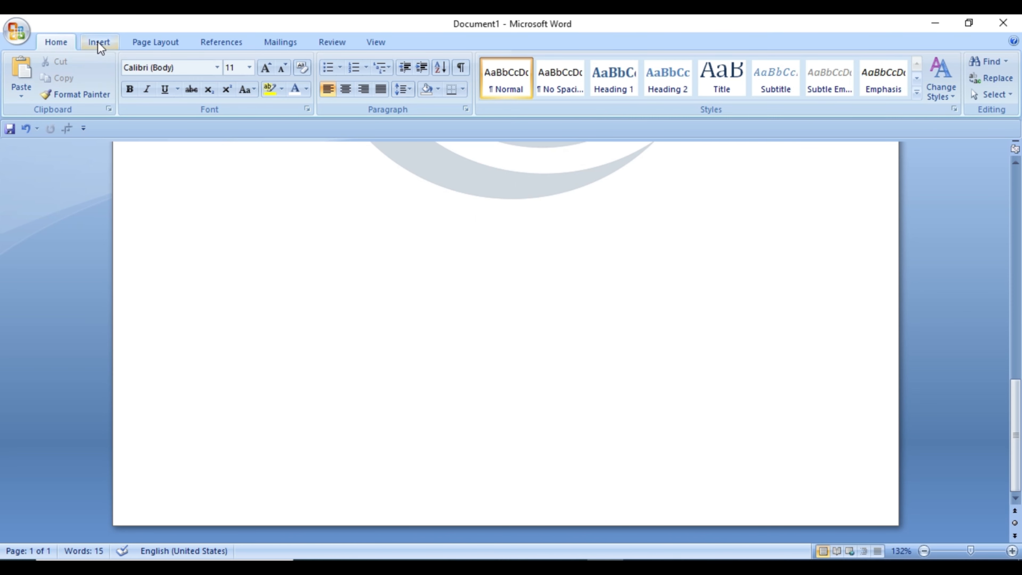
left_click(98, 43)
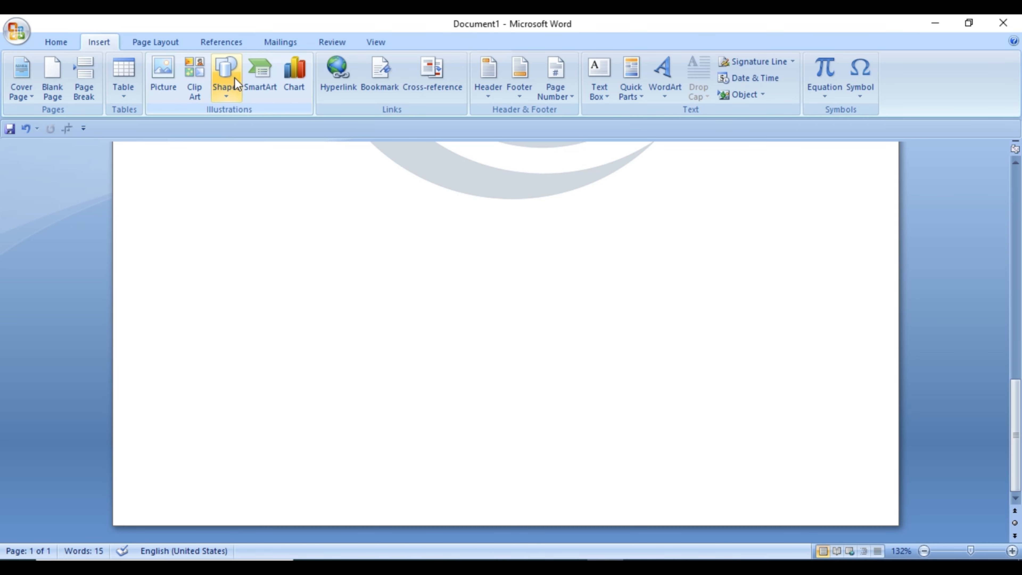
left_click(227, 75)
left_click(234, 129)
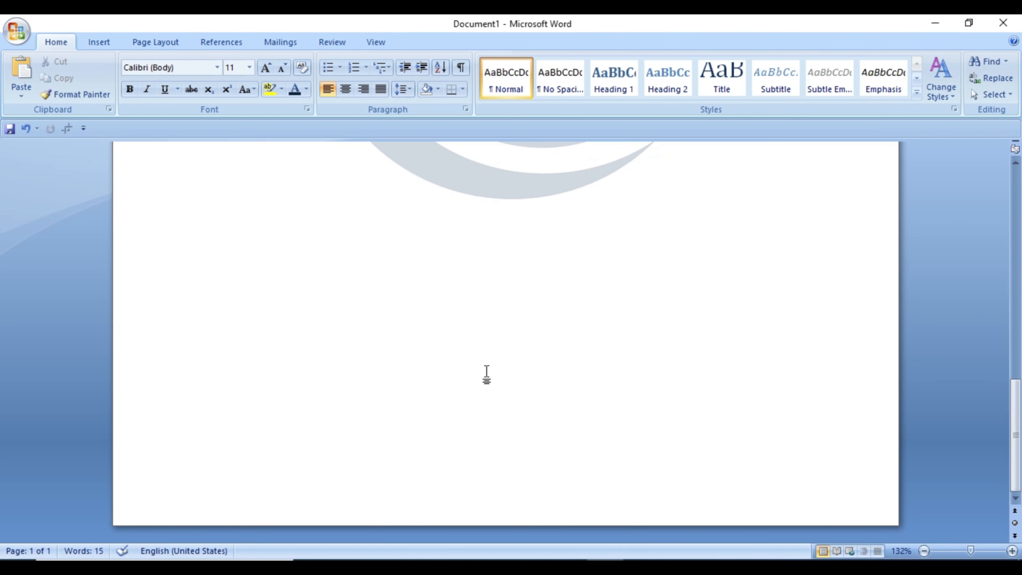
Step: Draw a rectangle about 21.04 cm wide and 1 cm high across the foot of the page
left_click(99, 41)
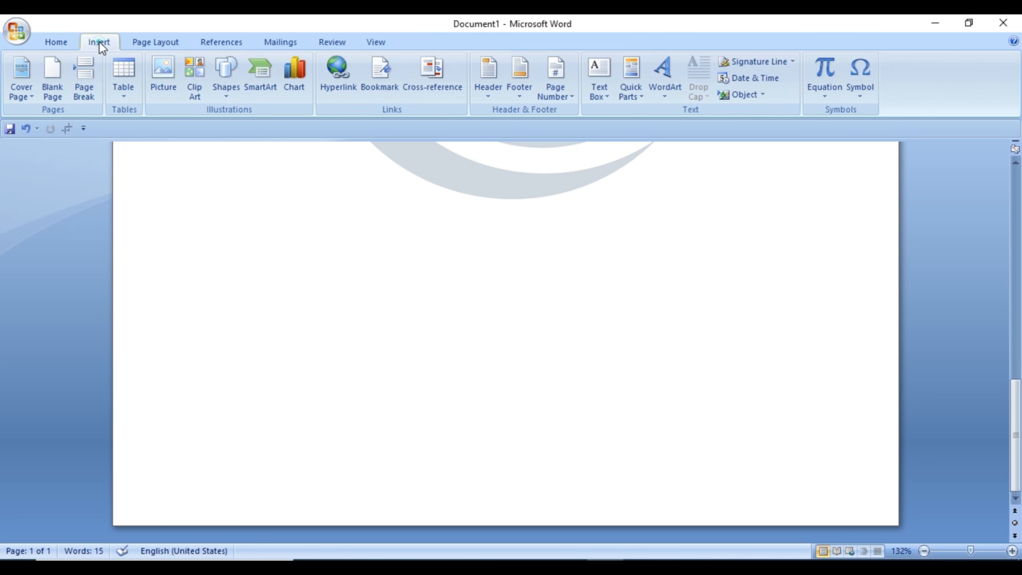
left_click(227, 81)
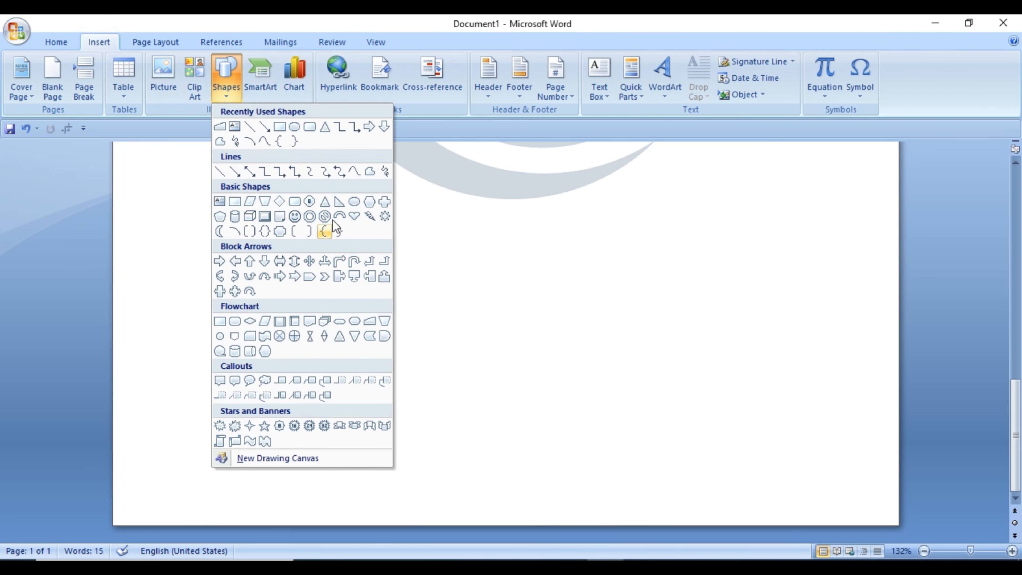
left_click(280, 127)
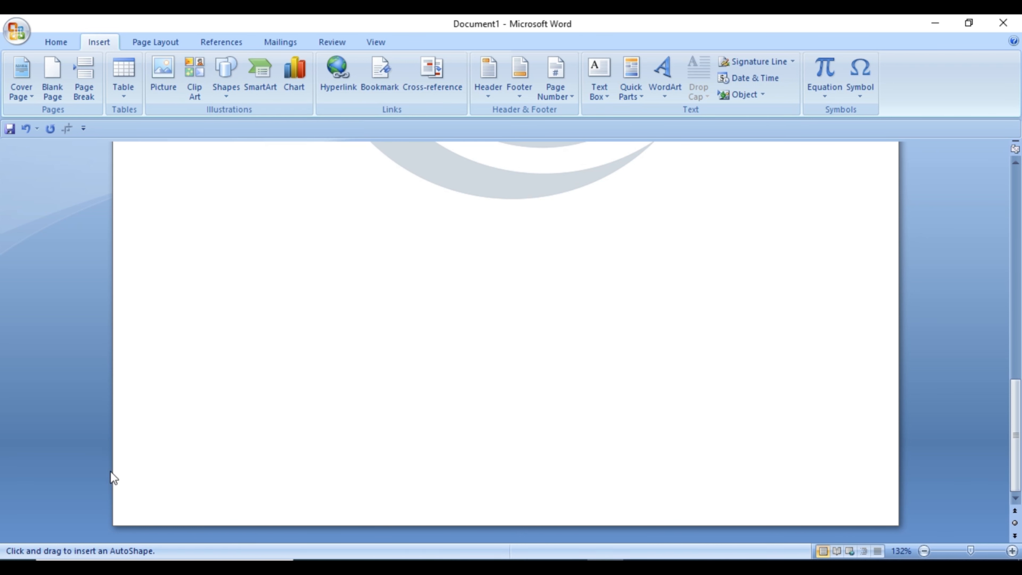
mouse_move(114, 462)
left_mouse_down()
mouse_move(219, 500)
mouse_move(899, 499)
left_mouse_up()
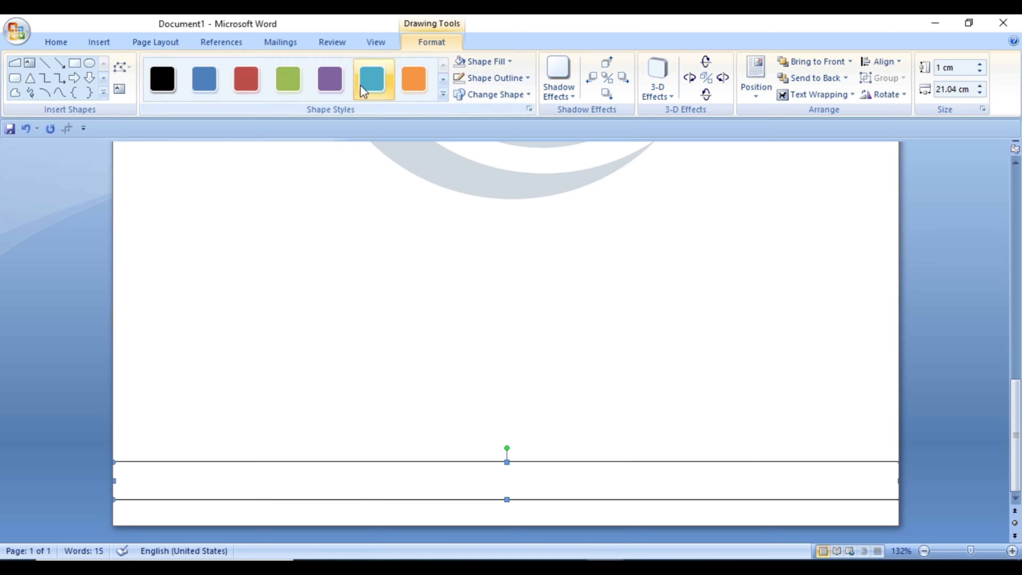
Step: Apply the teal shape style without a shadow to the footer bar and widen it to about 21.35 cm across the page
left_click(364, 91)
left_click(558, 79)
left_click(559, 144)
left_click_drag(475, 468, 449, 477)
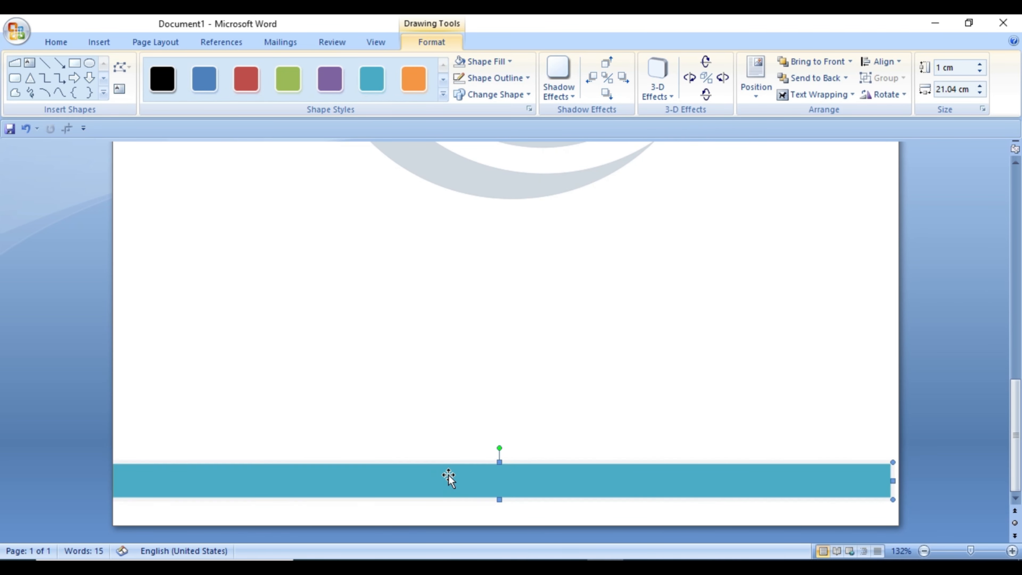
left_click_drag(891, 479, 904, 480)
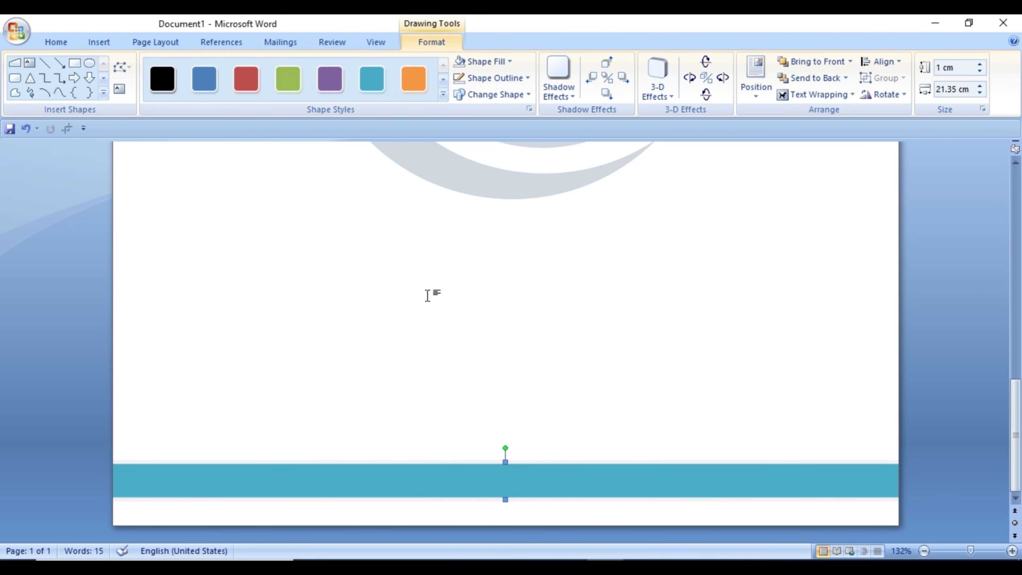
Step: Copy the teal footer bar and paste a duplicate of it
right_click(412, 479)
left_click(463, 347)
right_click(438, 479)
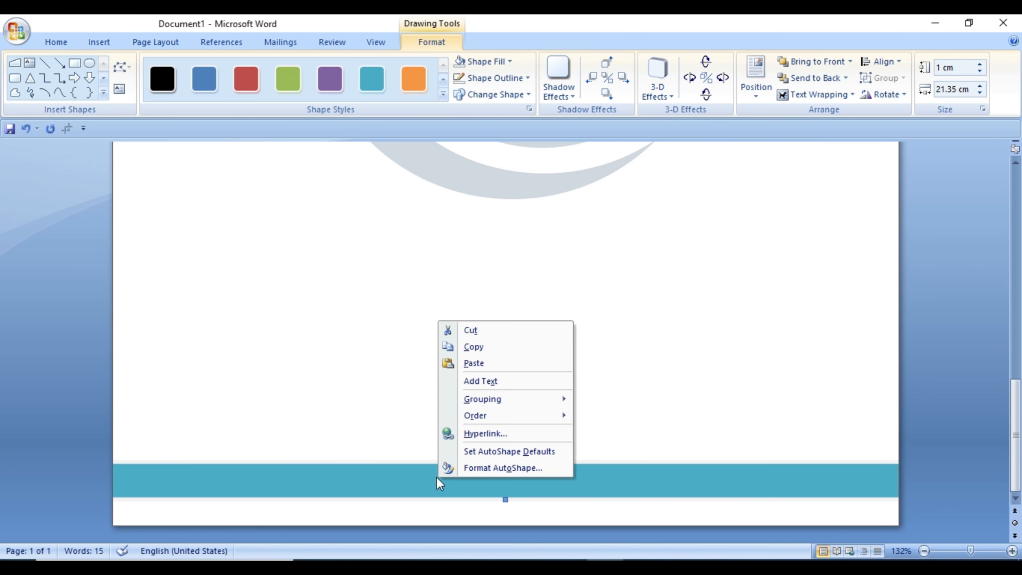
left_click(474, 364)
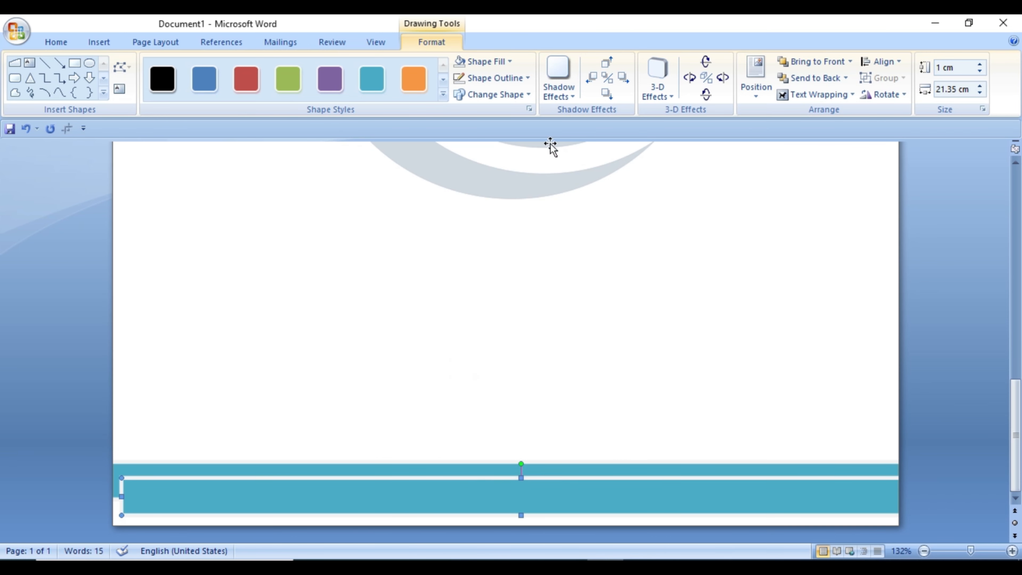
Step: Set the duplicated footer bar to No Shadow Effect and No Outline
left_click(569, 95)
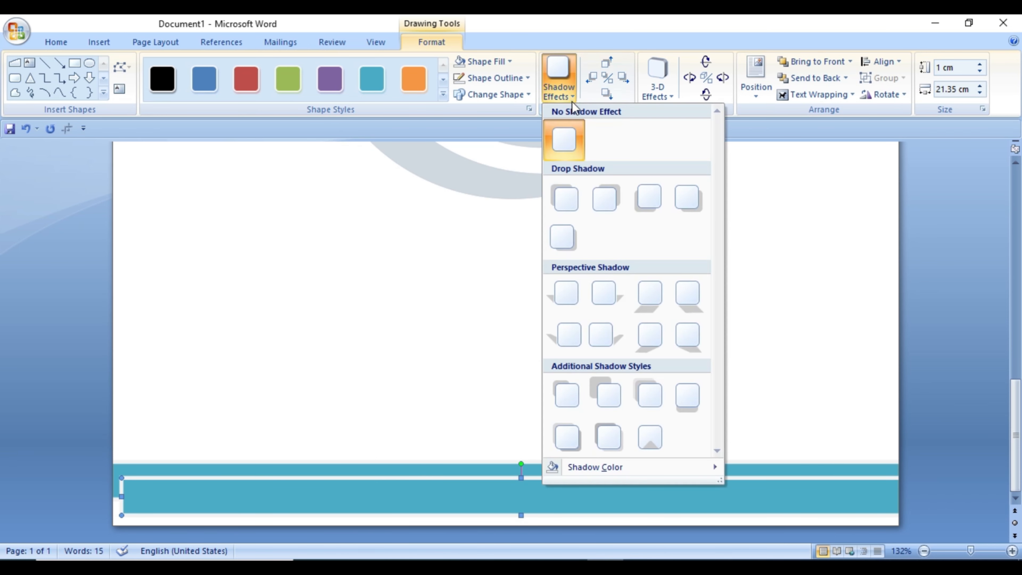
left_click(571, 155)
left_click(499, 67)
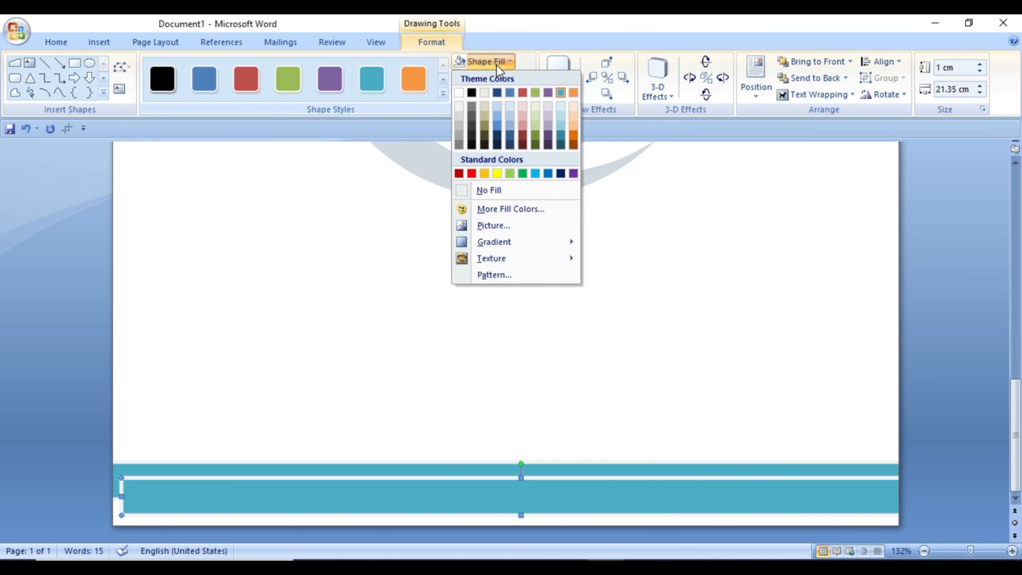
left_click(420, 187)
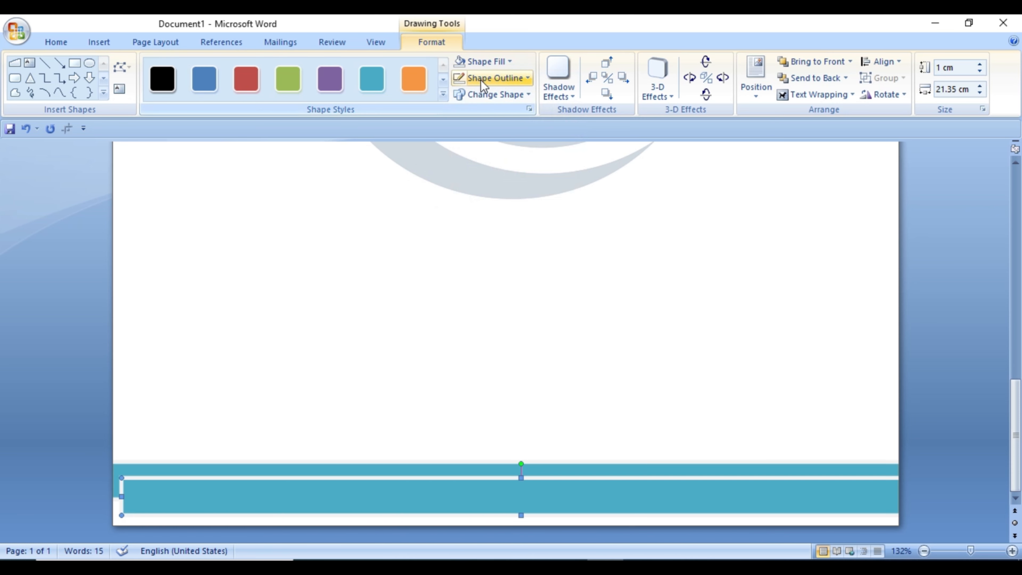
left_click(479, 82)
left_click(503, 207)
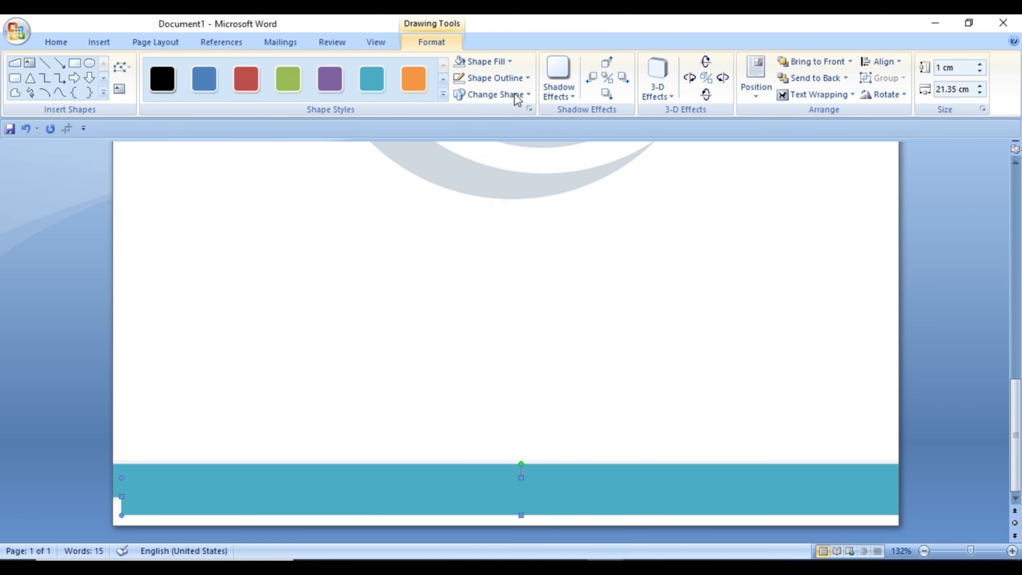
Step: Apply the green shape style with No Outline to the duplicated footer bar and align it across the page, leaving a teal strip above
left_click(303, 81)
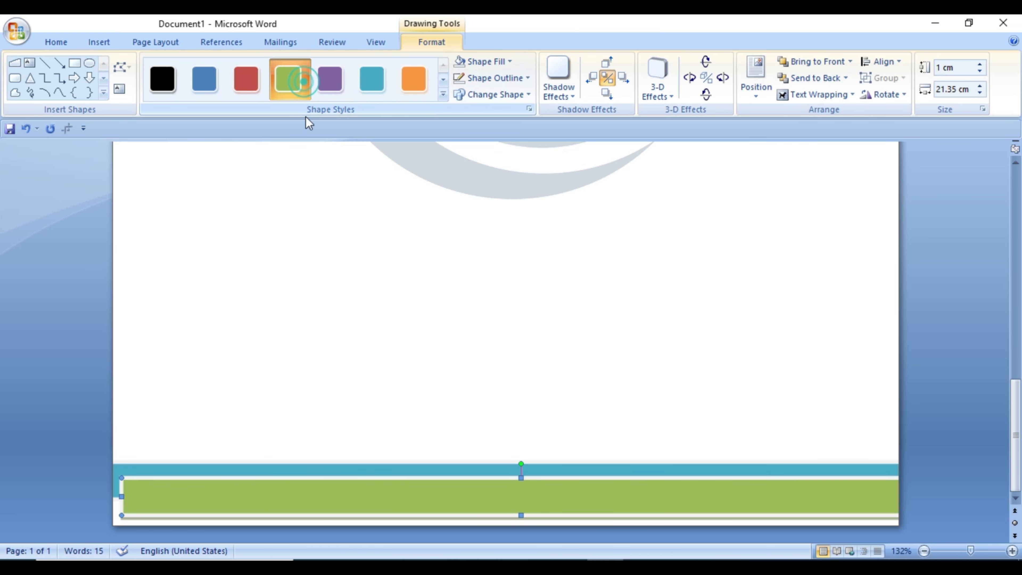
left_click(487, 78)
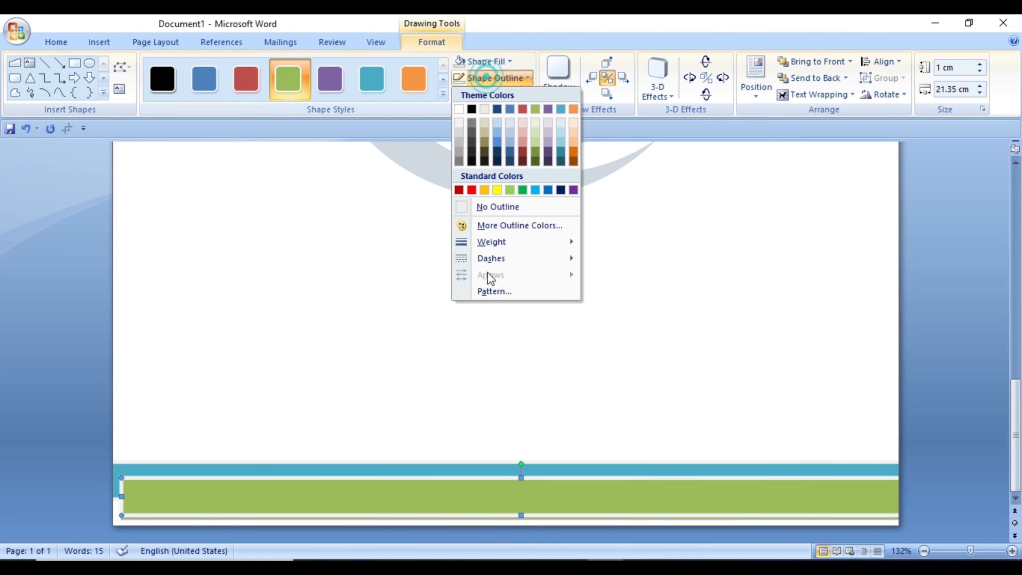
left_click(489, 206)
mouse_move(452, 495)
left_mouse_down()
mouse_move(447, 475)
mouse_move(446, 493)
left_mouse_up()
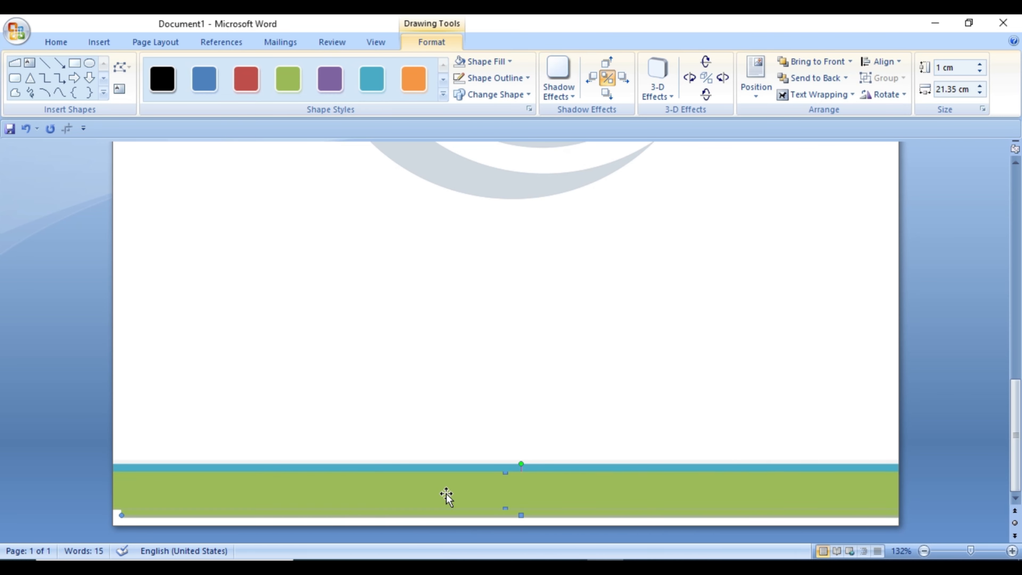
left_click(491, 360)
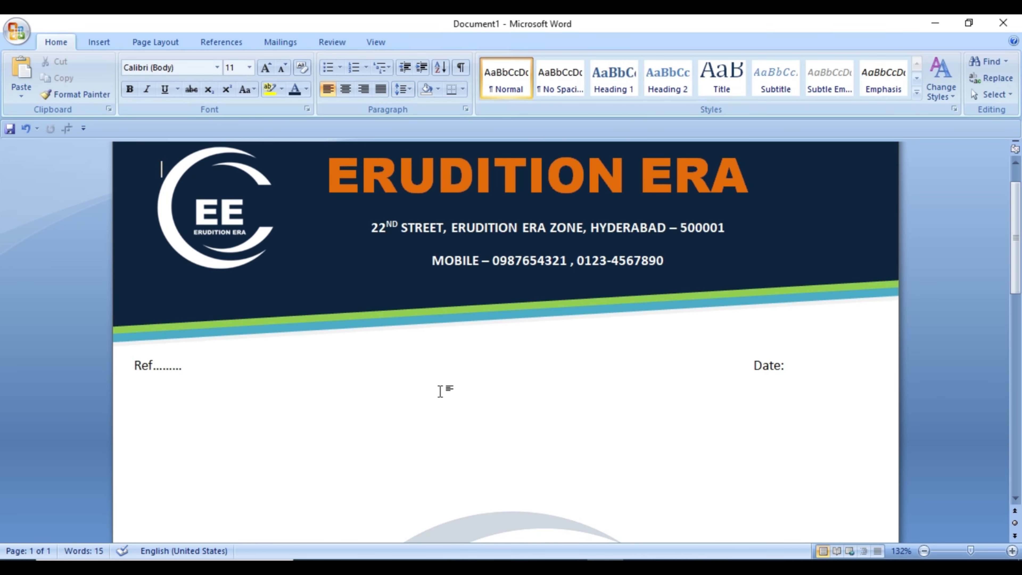
Step: Copy the green footer bar and paste a duplicate of it
scroll(446, 391, "down", 10)
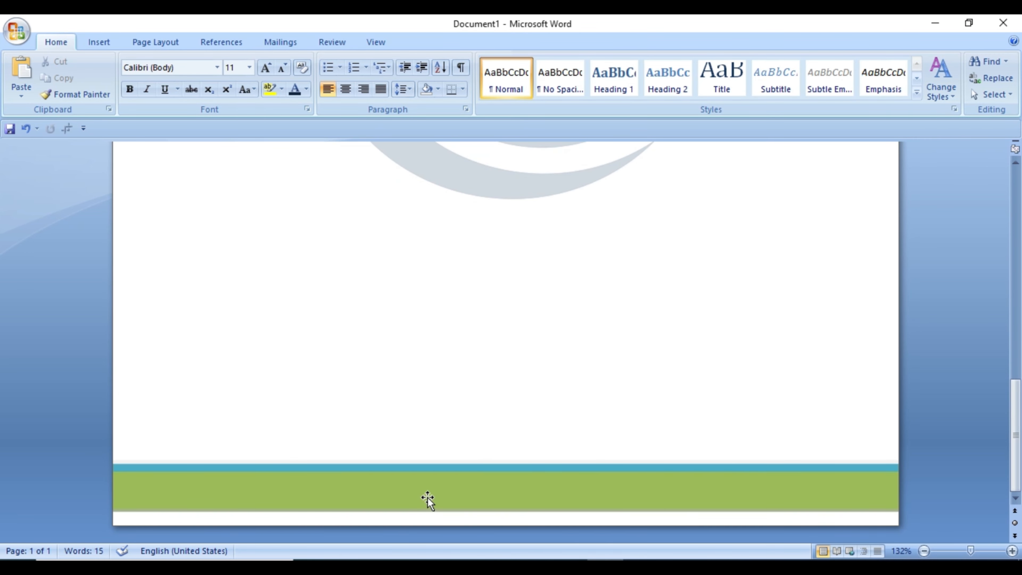
right_click(427, 497)
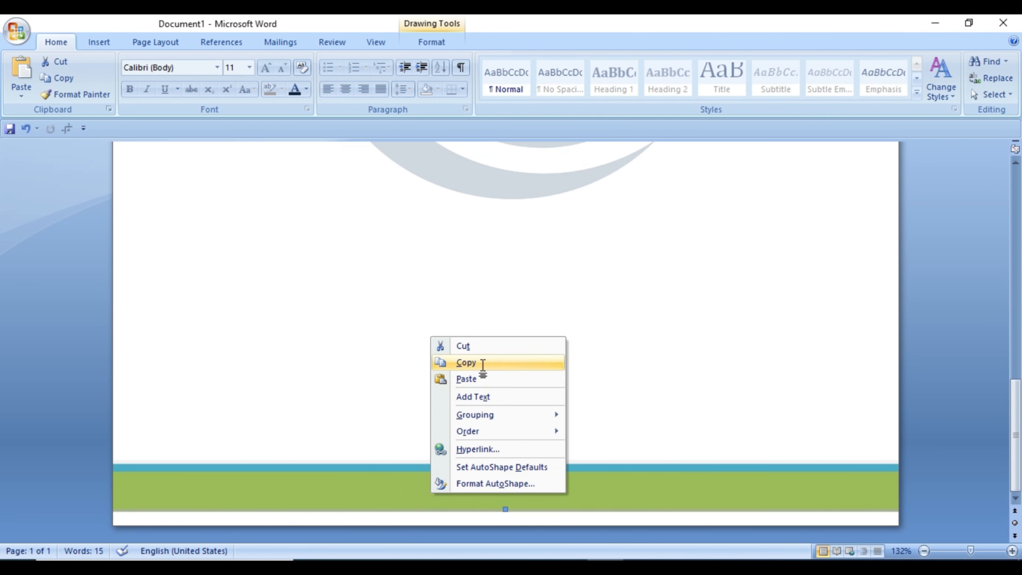
left_click(482, 364)
right_click(417, 491)
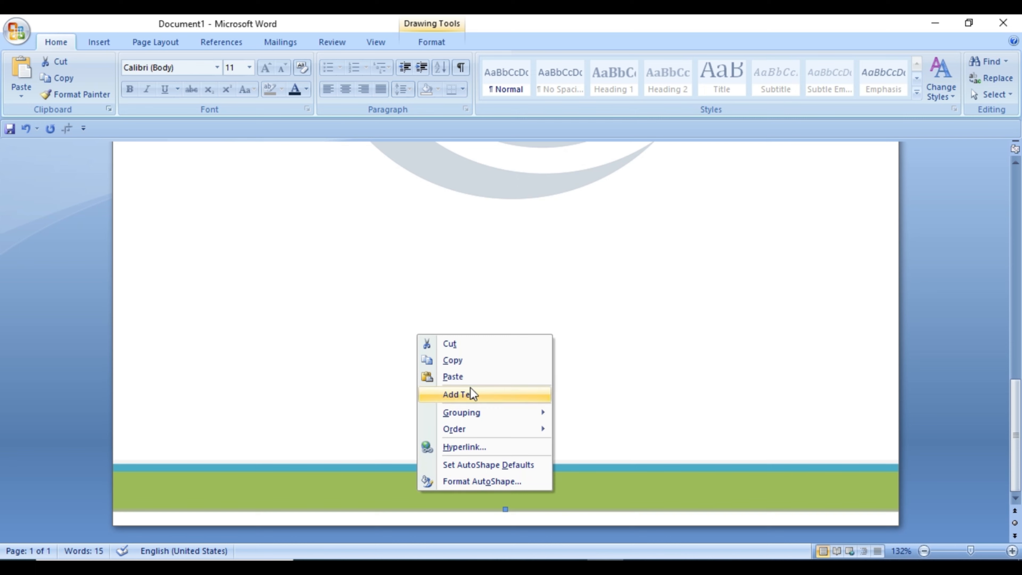
left_click(466, 378)
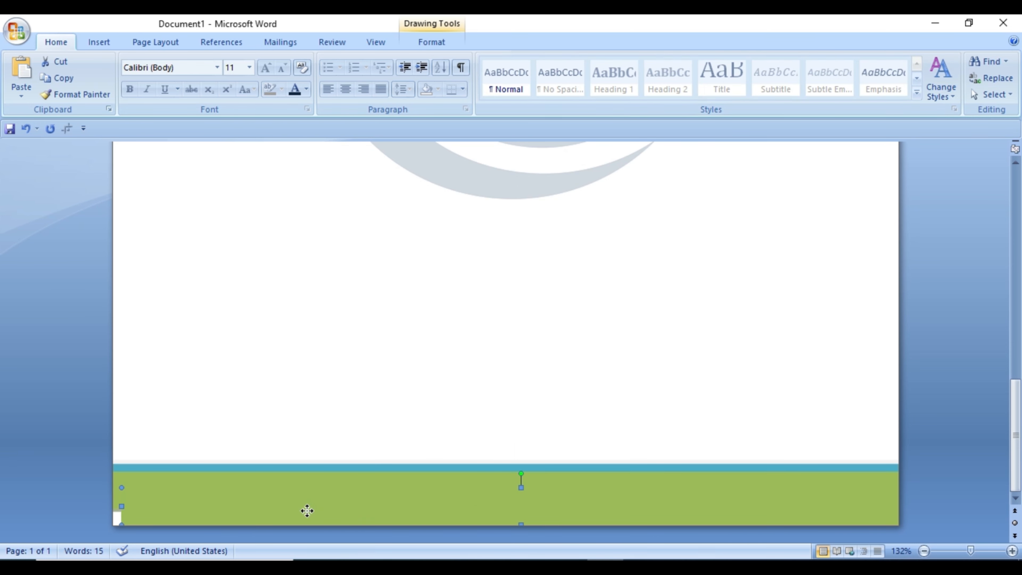
Step: Fill the new footer bar with dark navy blue and align it across the page, leaving a thin green strip above
double_click(306, 510)
left_click(488, 62)
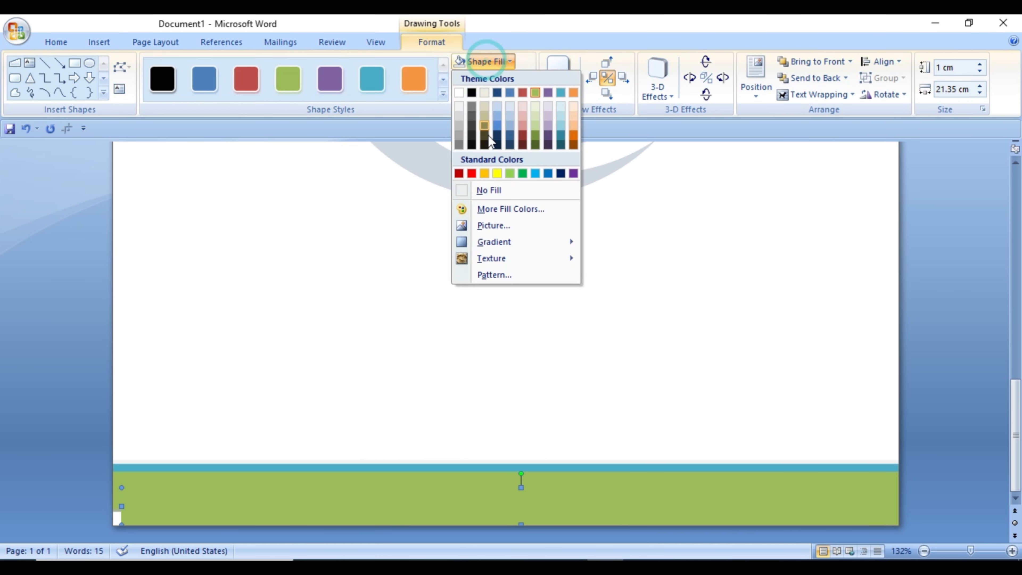
left_click(498, 145)
left_click_drag(376, 505, 364, 495)
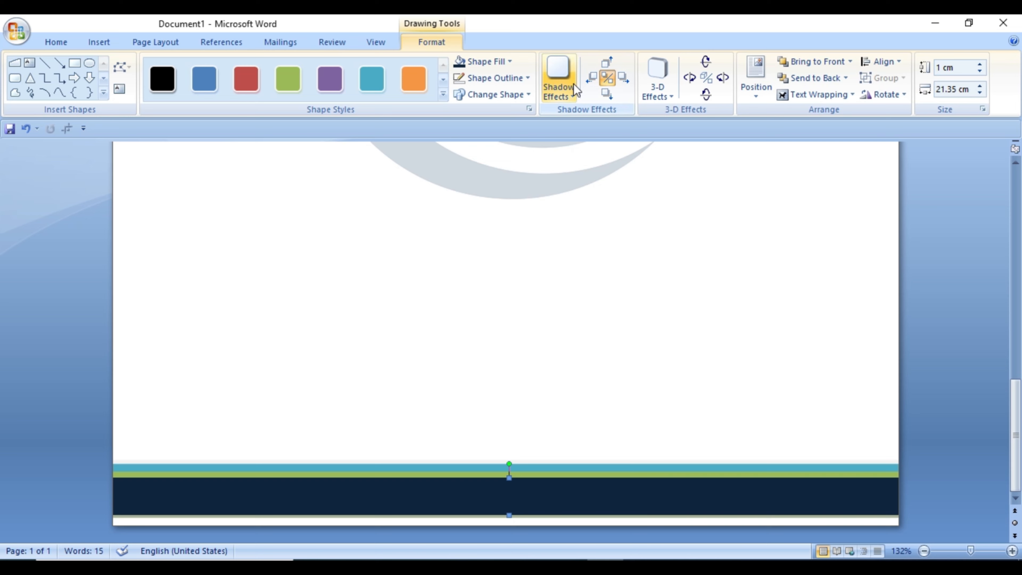
Step: Set the navy footer bar to No Outline and No Shadow Effect
left_click(504, 79)
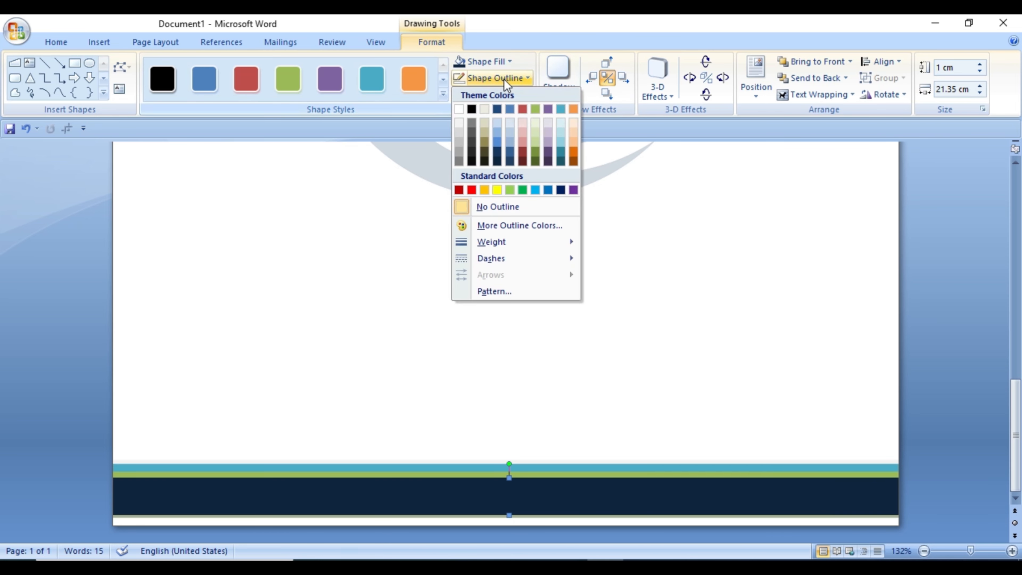
left_click(495, 206)
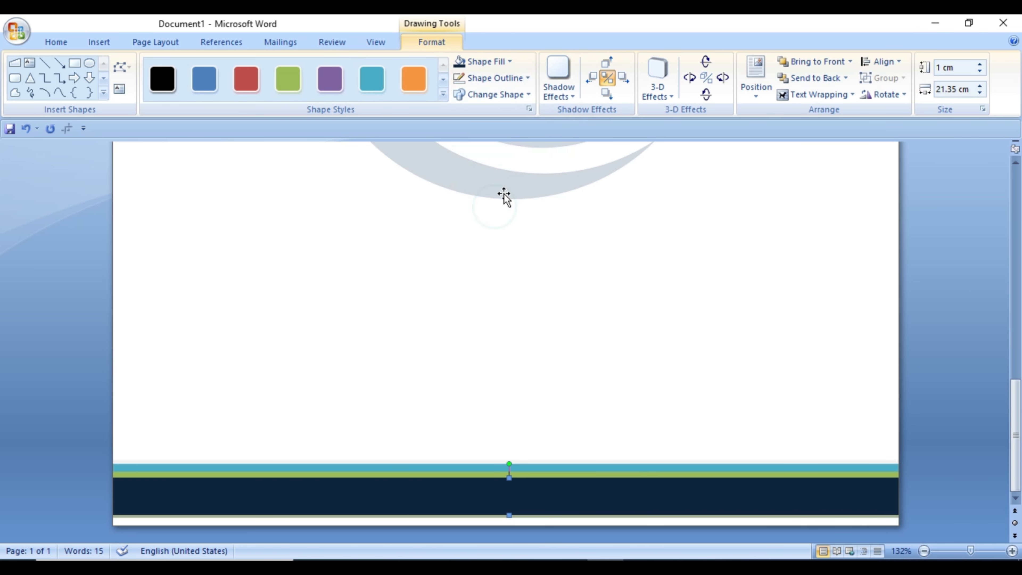
left_click(549, 90)
left_click(560, 136)
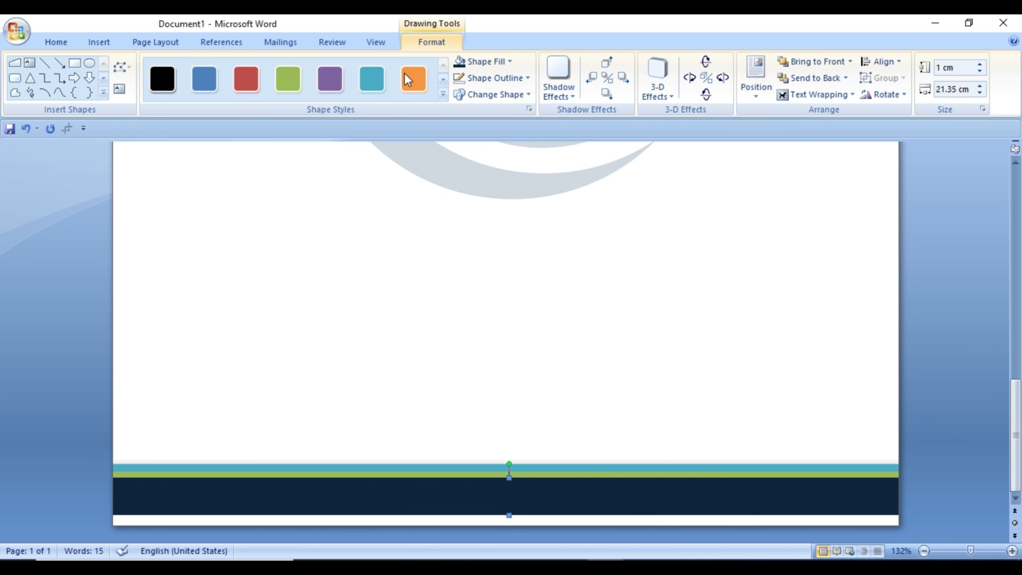
Step: Draw a text box about 13.97 cm wide and 0.53 cm high on the navy footer bar and set it to No Fill
left_click(107, 43)
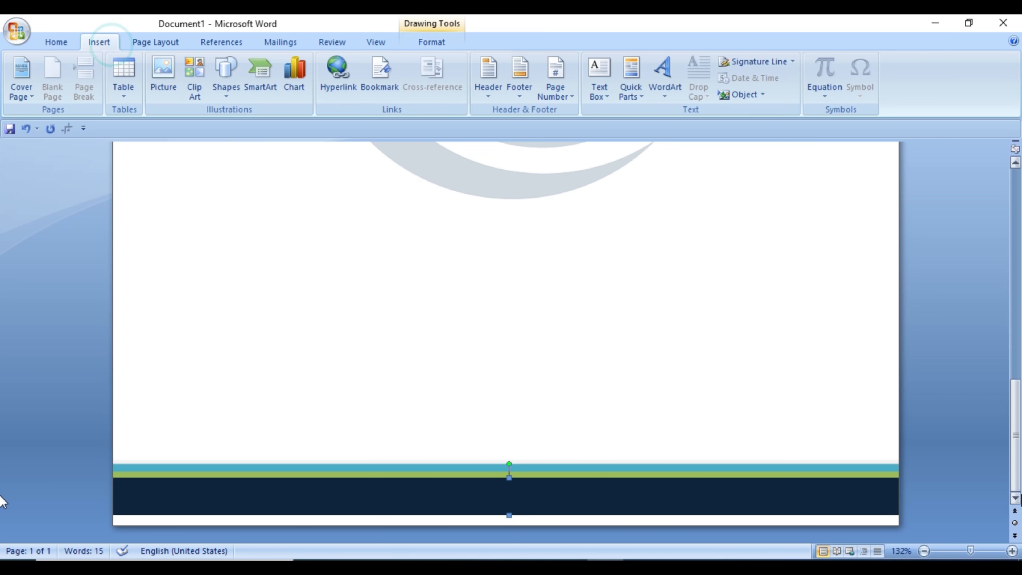
left_click(925, 551)
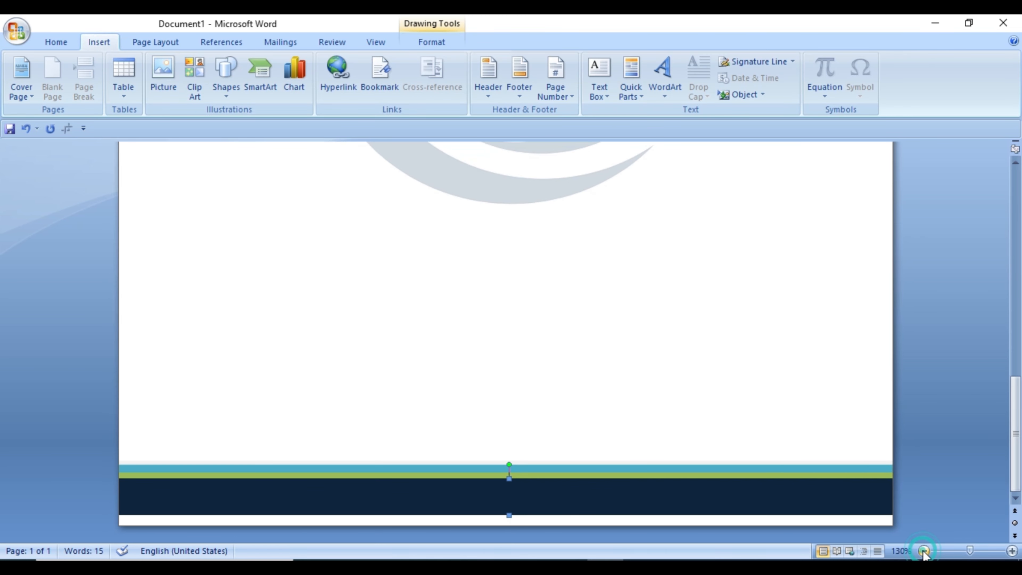
left_click(1012, 551)
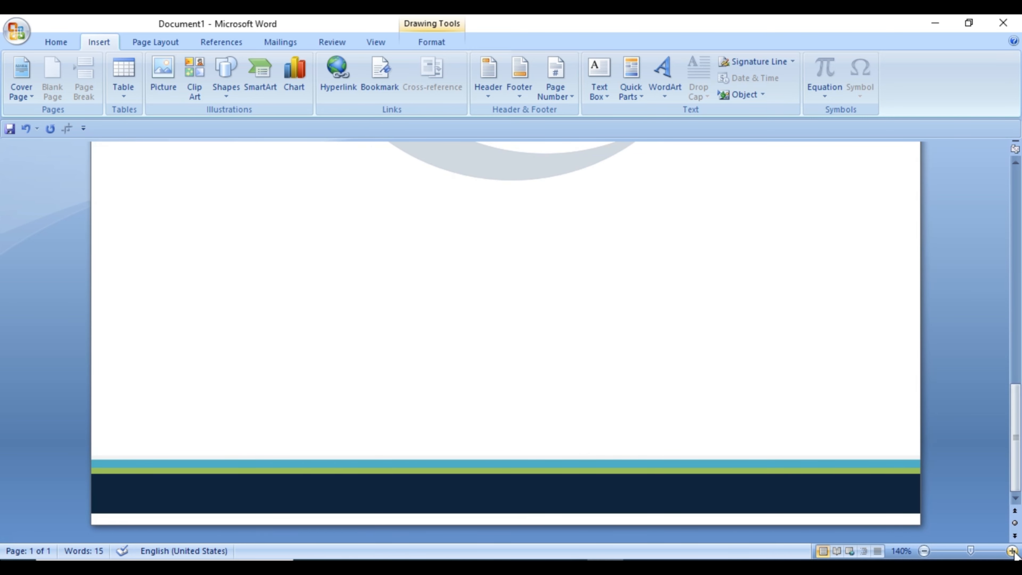
left_click(1012, 551)
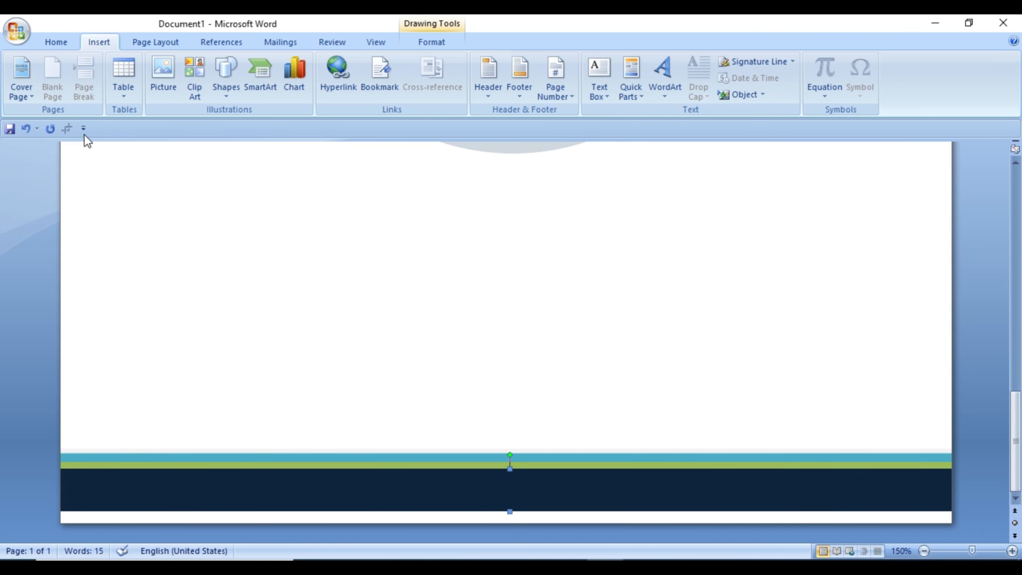
left_click(233, 81)
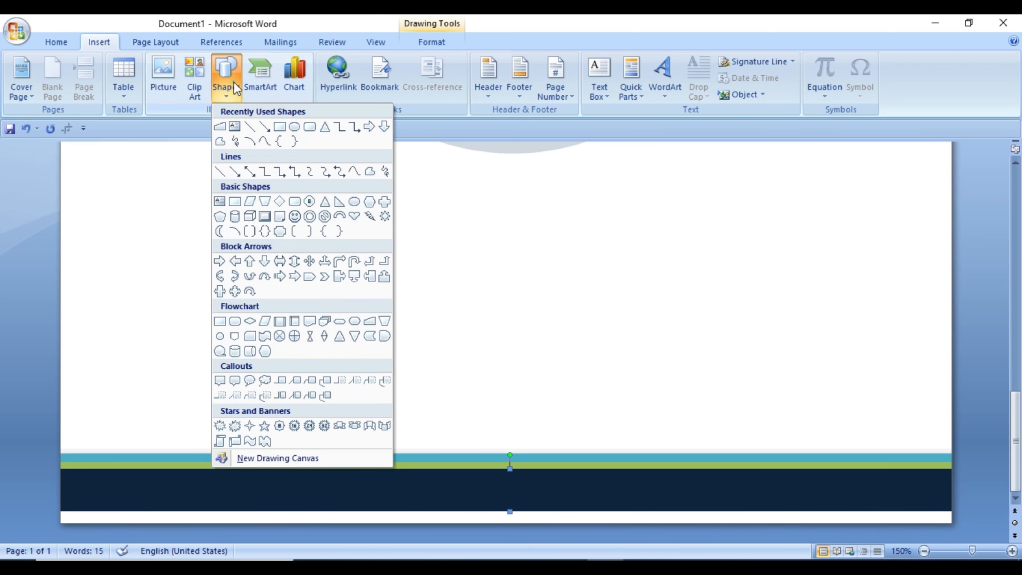
left_click(234, 128)
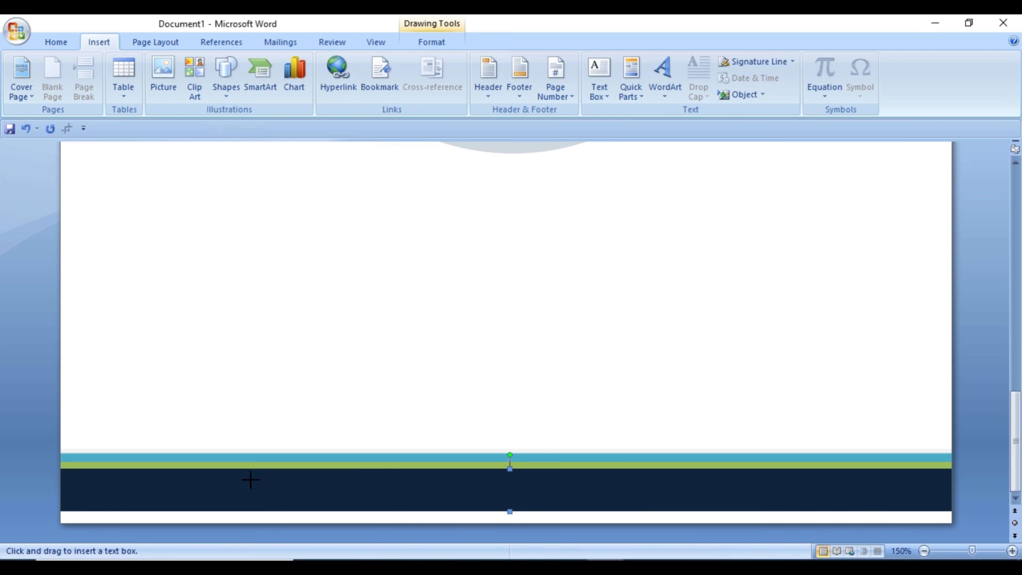
left_click_drag(195, 477, 723, 498)
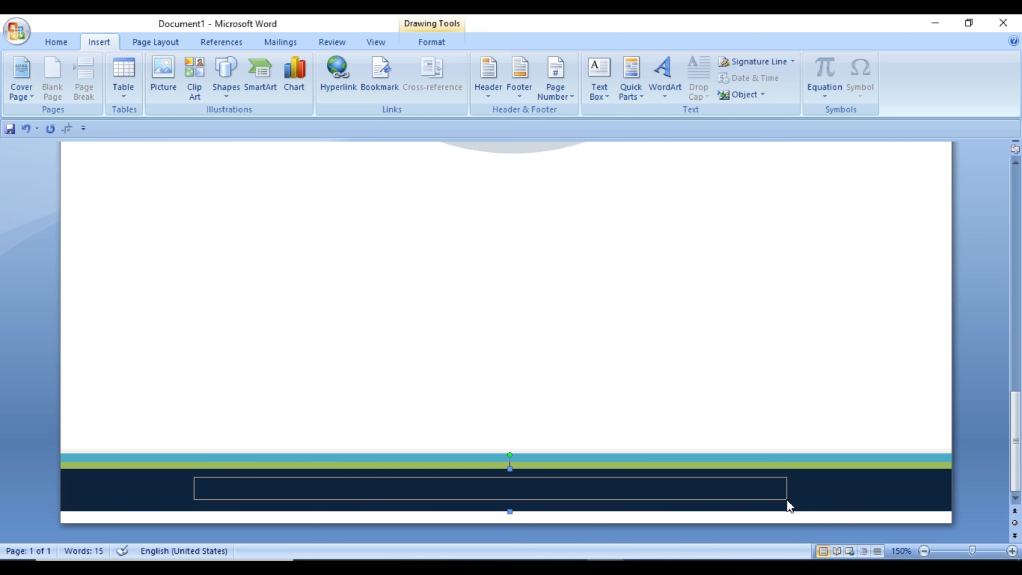
left_click_drag(787, 499, 787, 500)
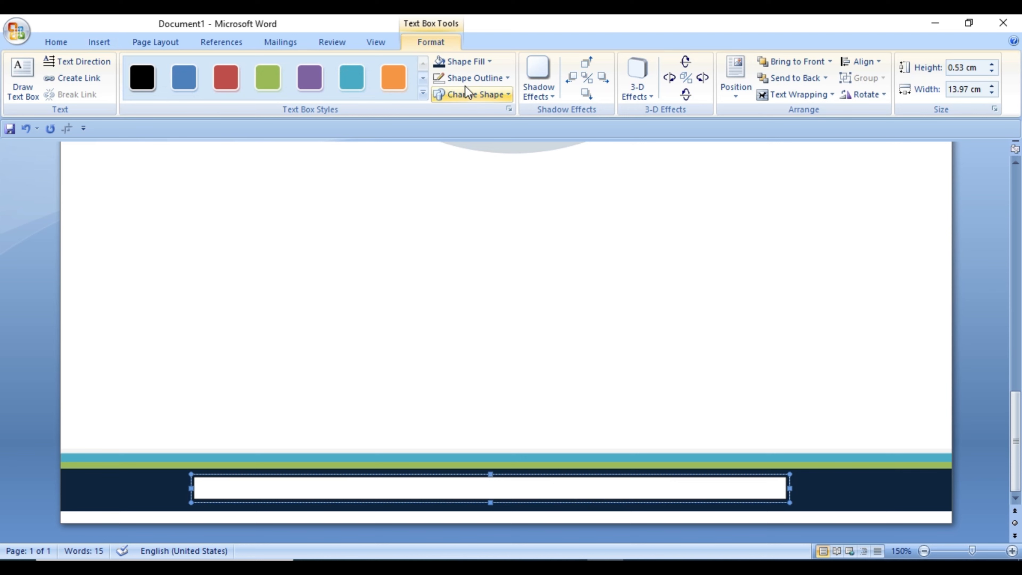
left_click(460, 60)
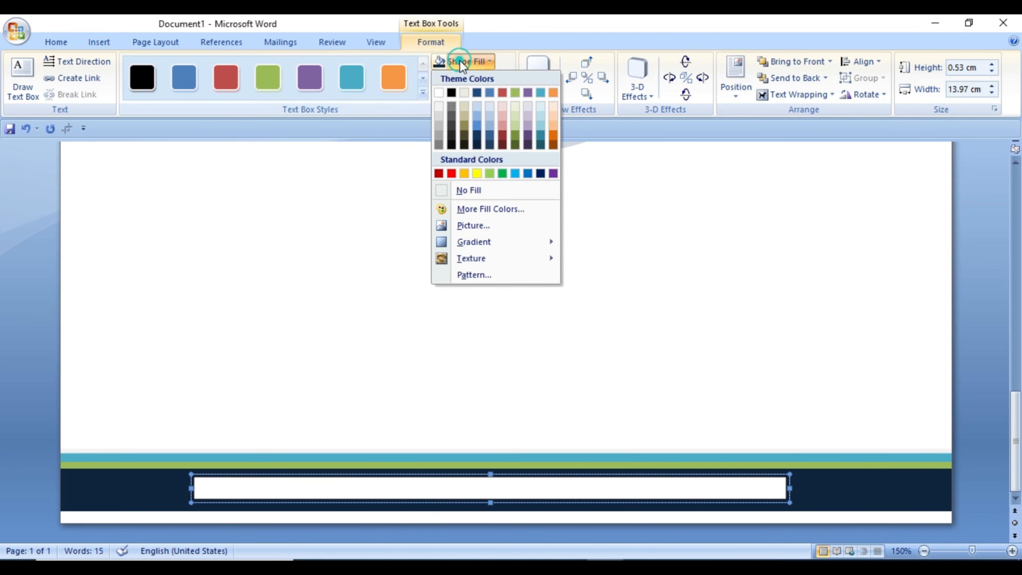
left_click(475, 189)
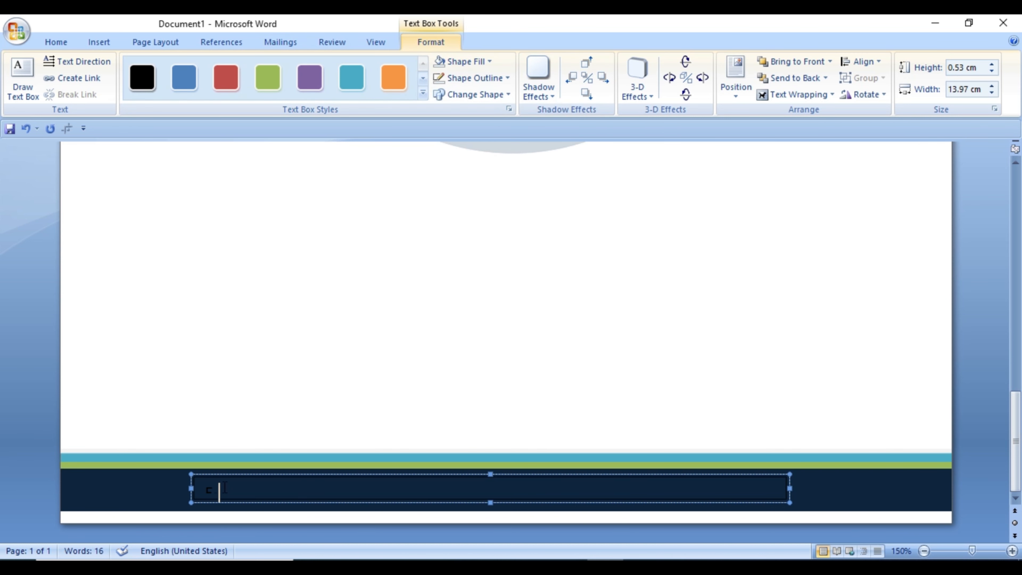
Step: Set the footer text to size 9 and increase the text box height to about 0.65 cm
double_click(202, 486)
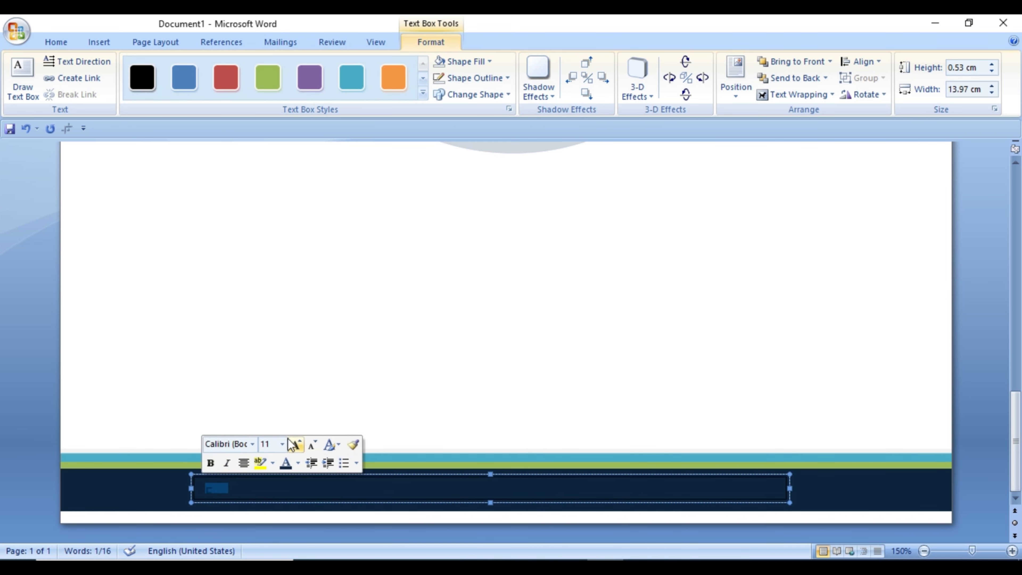
left_click(283, 444)
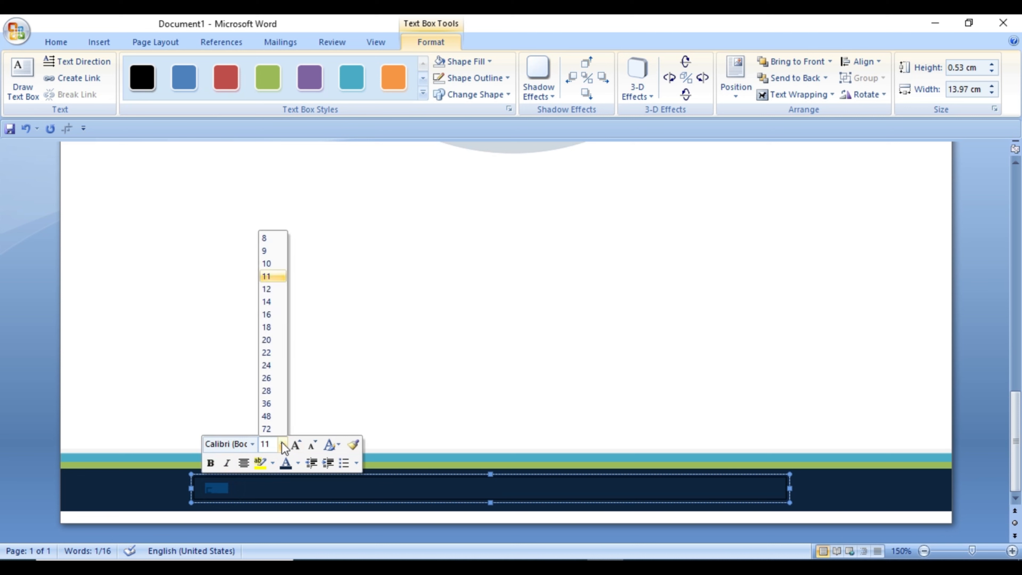
left_click(272, 251)
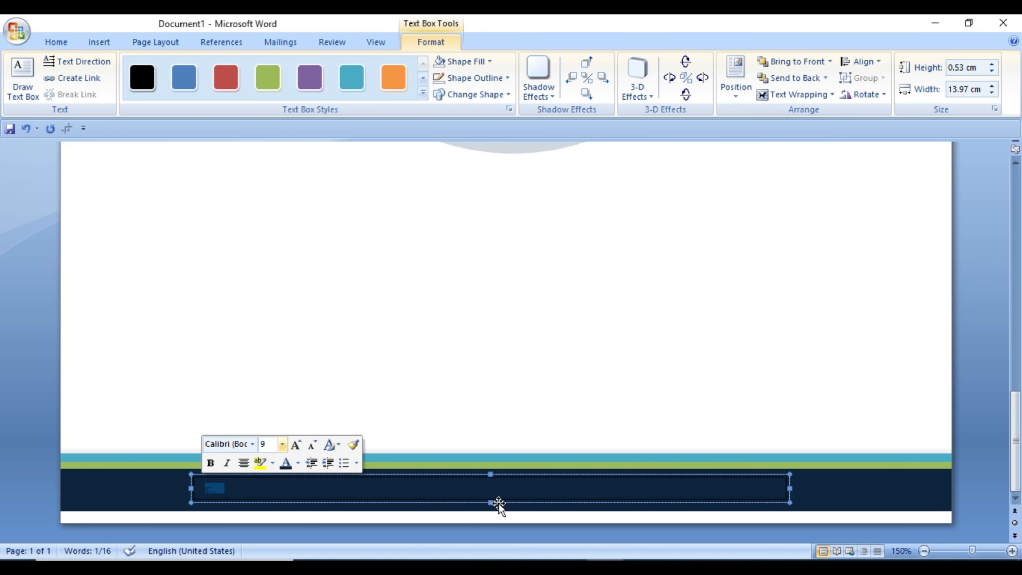
left_click_drag(490, 505, 491, 511)
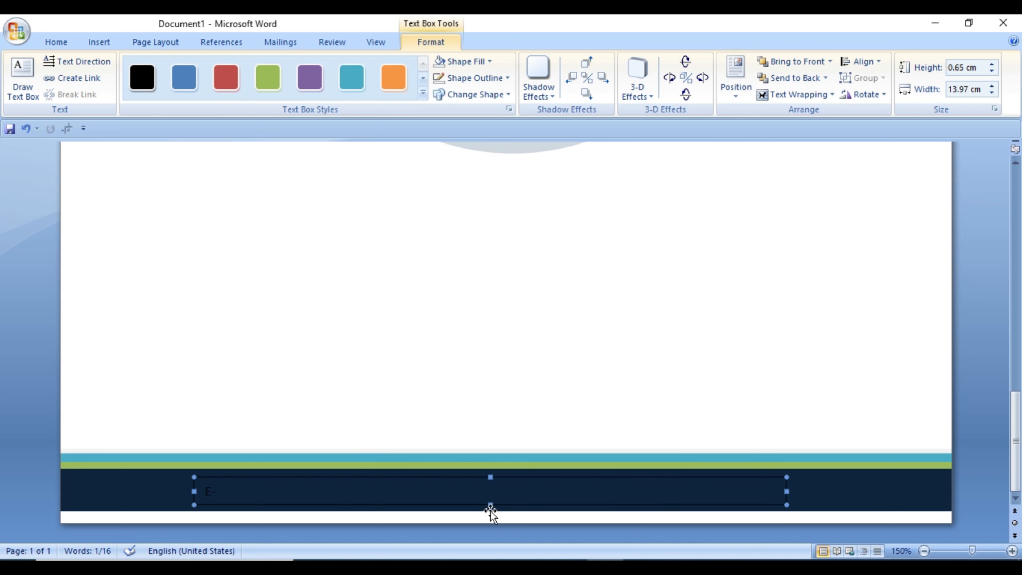
Step: Complete the "E-mail:" label in the footer text box and enter the company's e-mail address after it
left_click(232, 487)
type("ma")
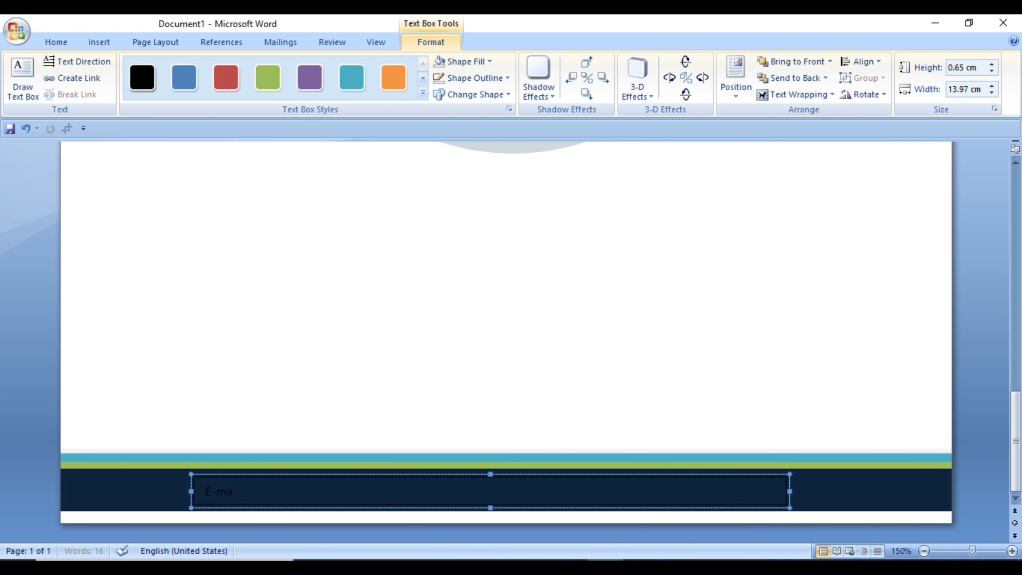
Step: Colour the footer e-mail line white and centre it in its text box
left_click_drag(385, 491, 207, 499)
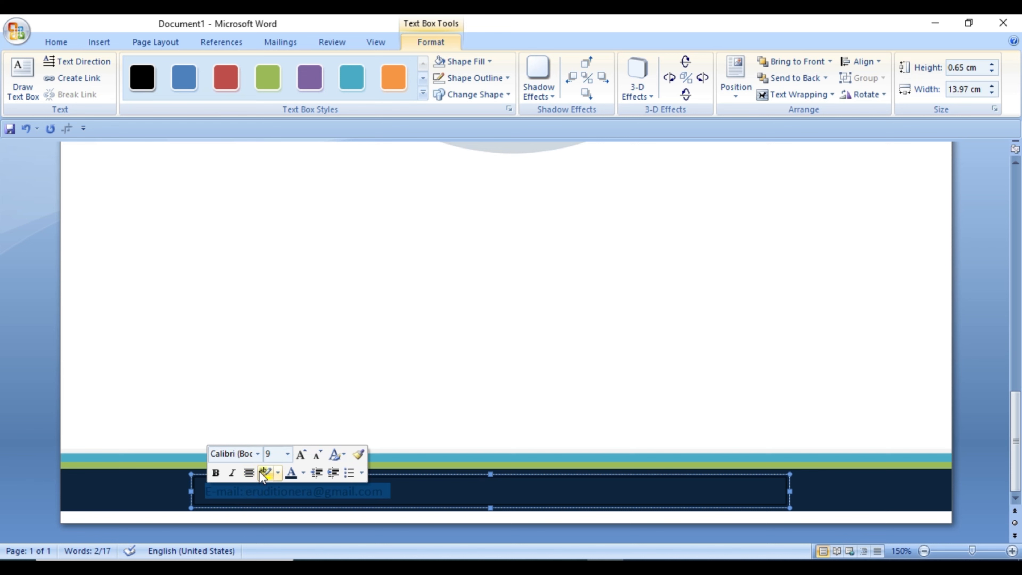
left_click(303, 474)
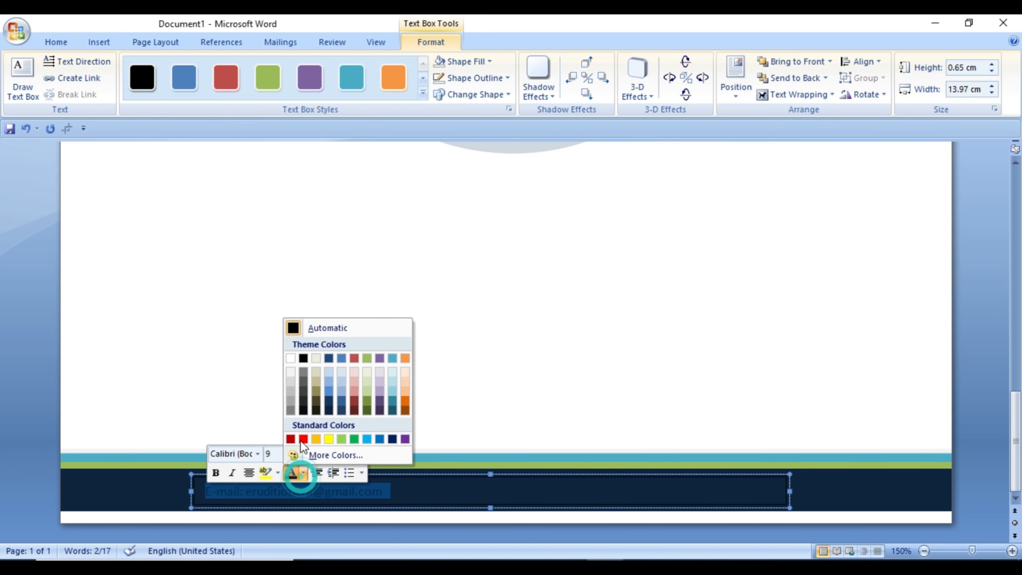
left_click(291, 358)
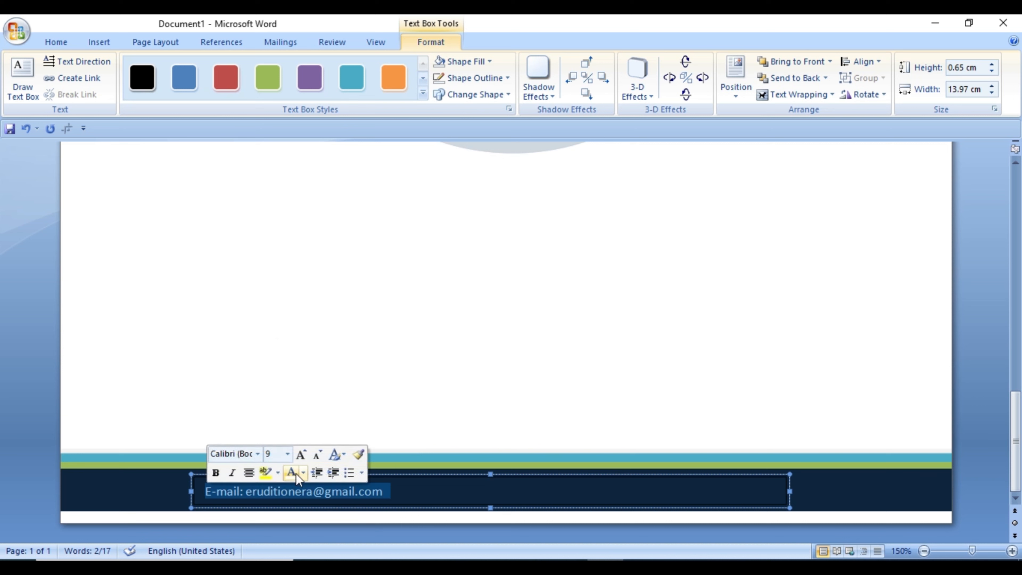
left_click(250, 472)
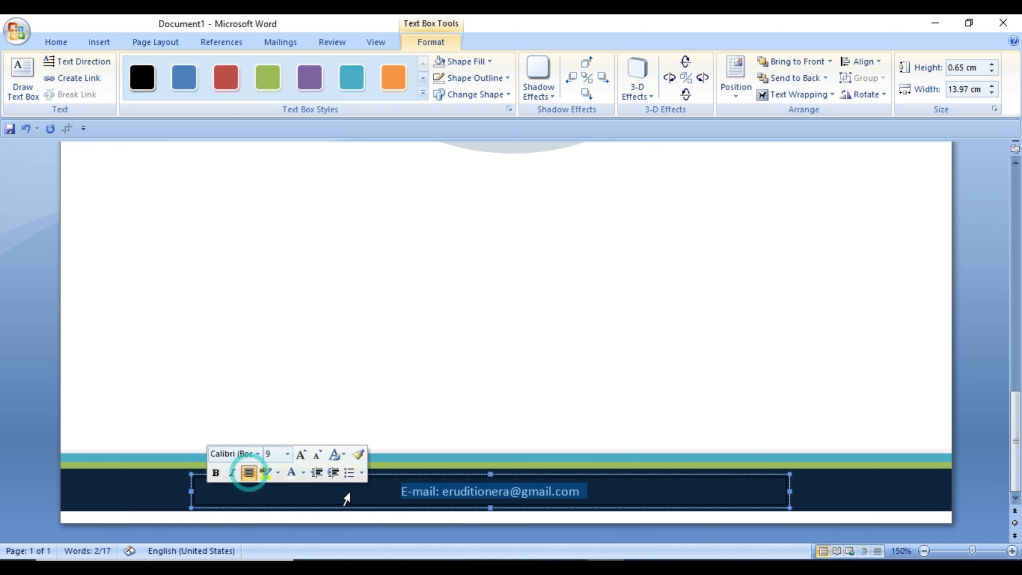
left_click(983, 436)
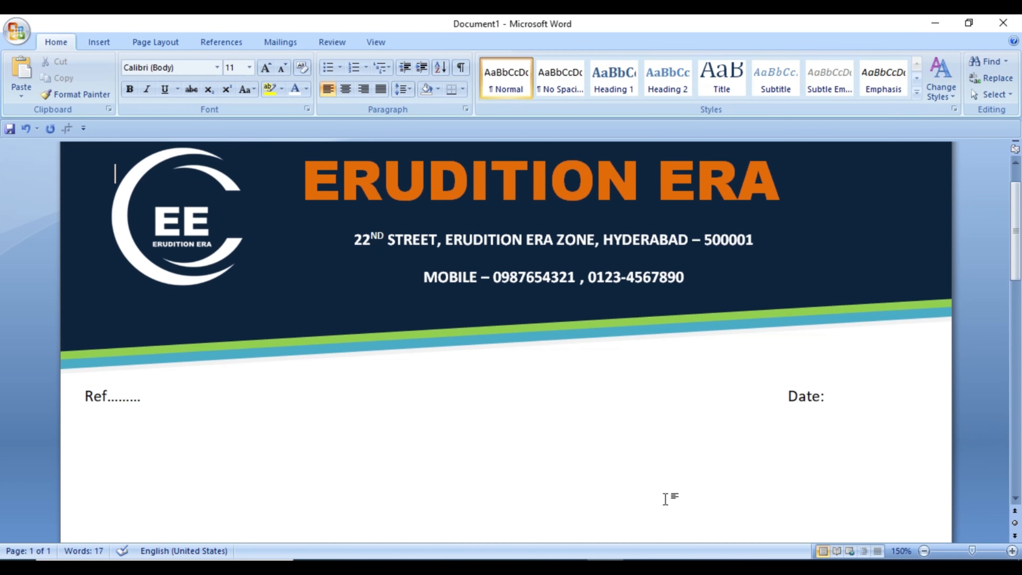
Step: Select the e-mail text box on the navy footer bar
scroll(553, 455, "down", 4)
scroll(553, 457, "down", 10)
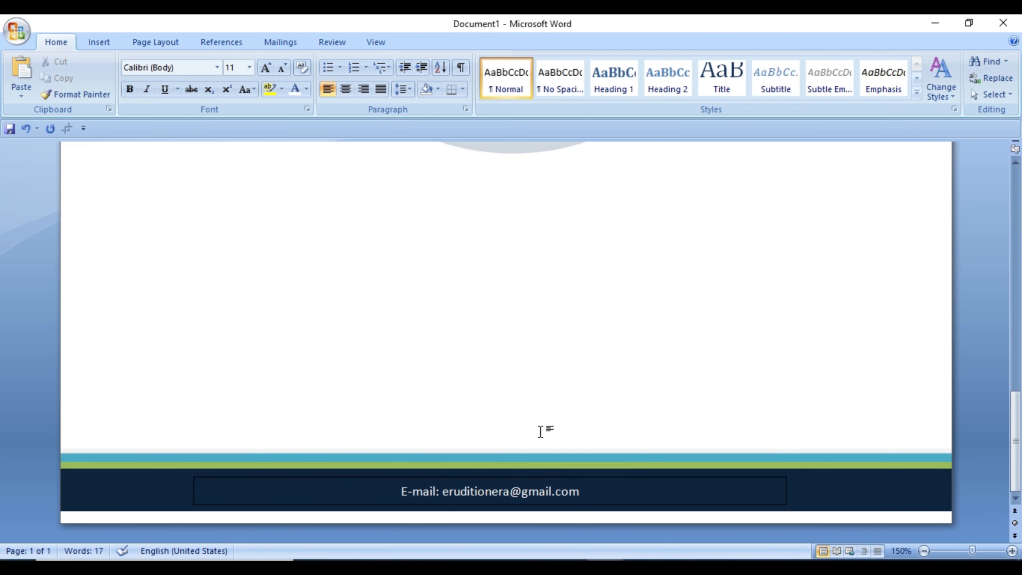
triple_click(285, 498)
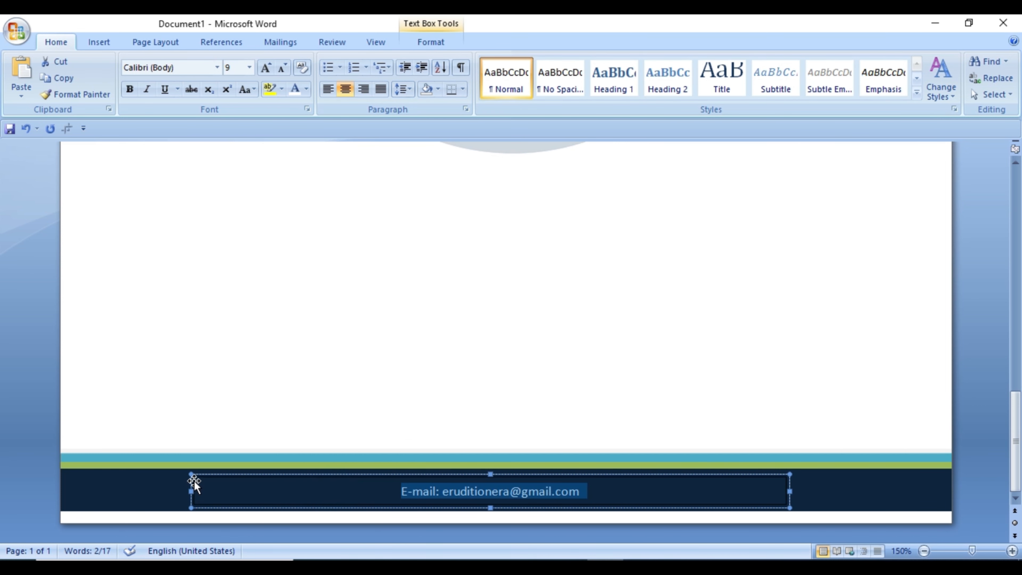
left_click(193, 488)
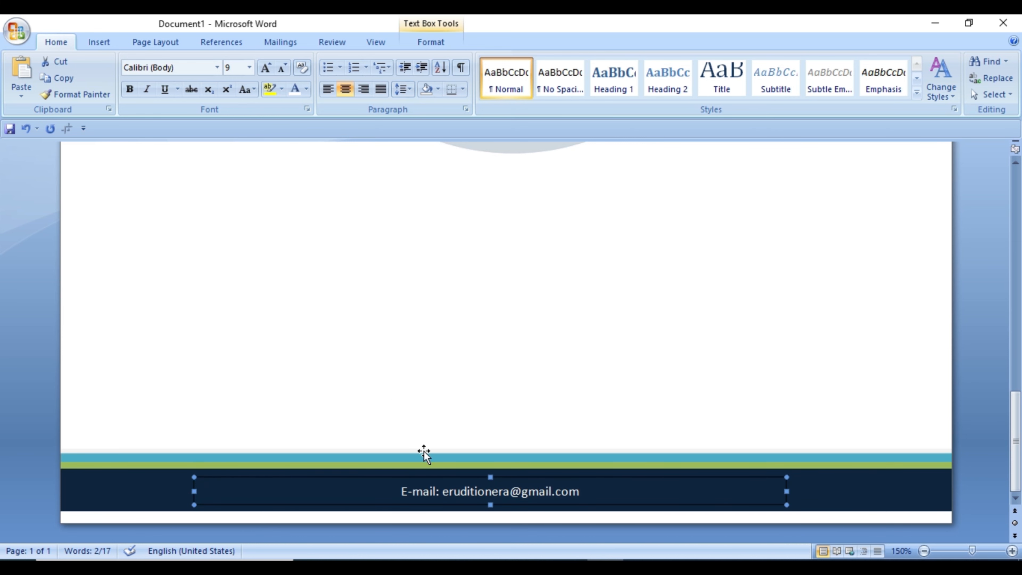
left_click(316, 485)
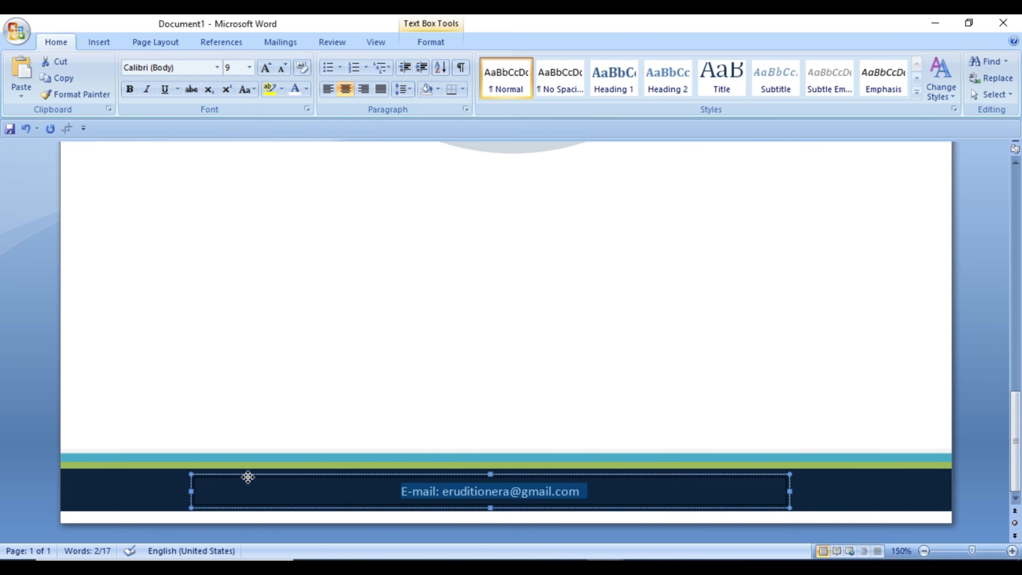